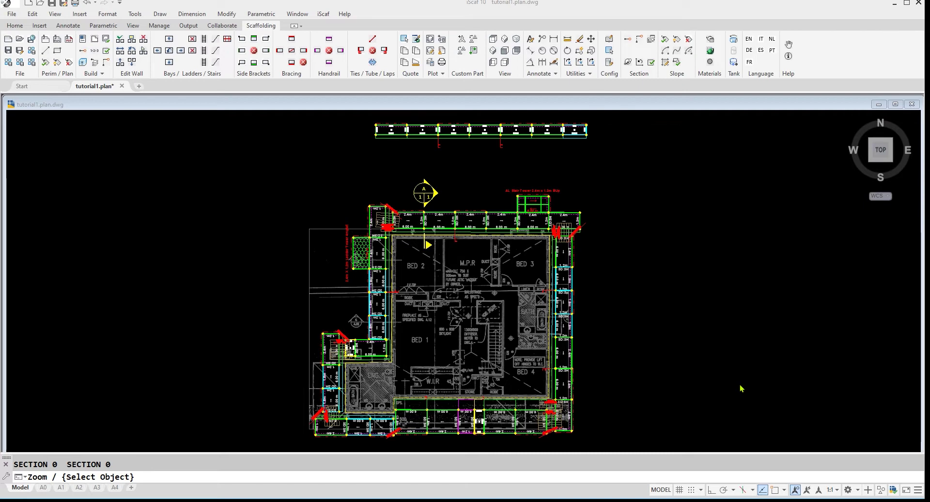
Step: Save tutorial1.plan.dwg with Ctrl+S
key(ctrl+s)
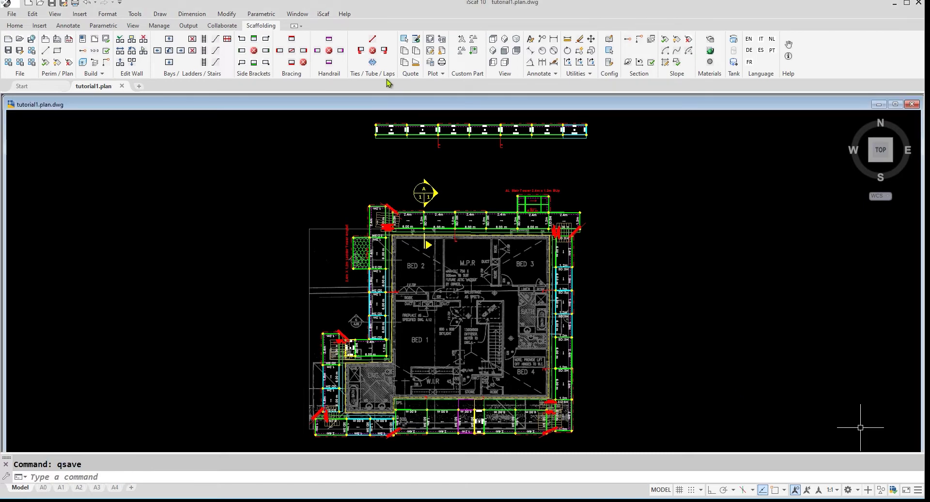
Step: Run Build 3D, accepting plan backup and block save, starting from the top run's first bay
click(84, 63)
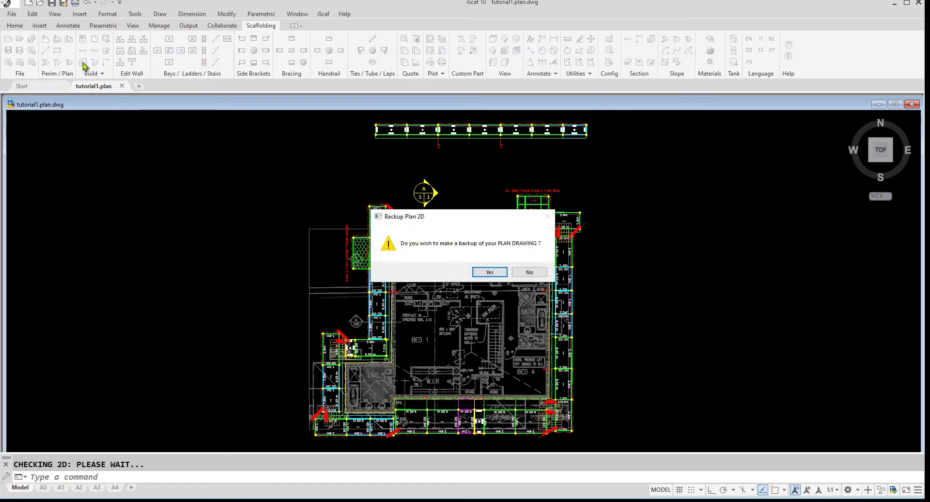
click(490, 273)
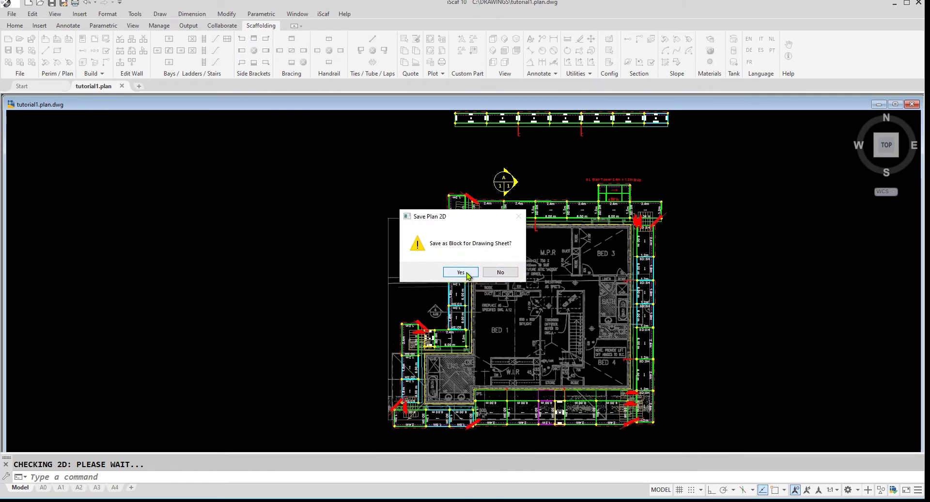
click(466, 273)
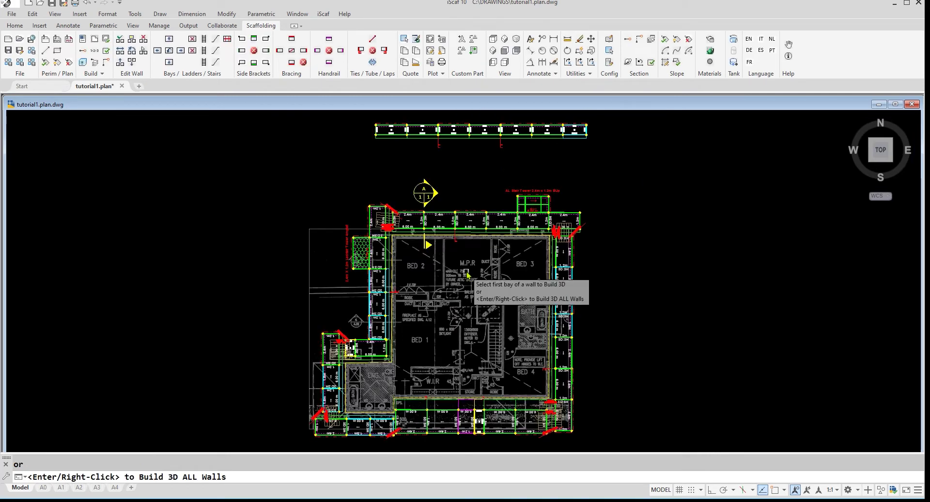
click(388, 135)
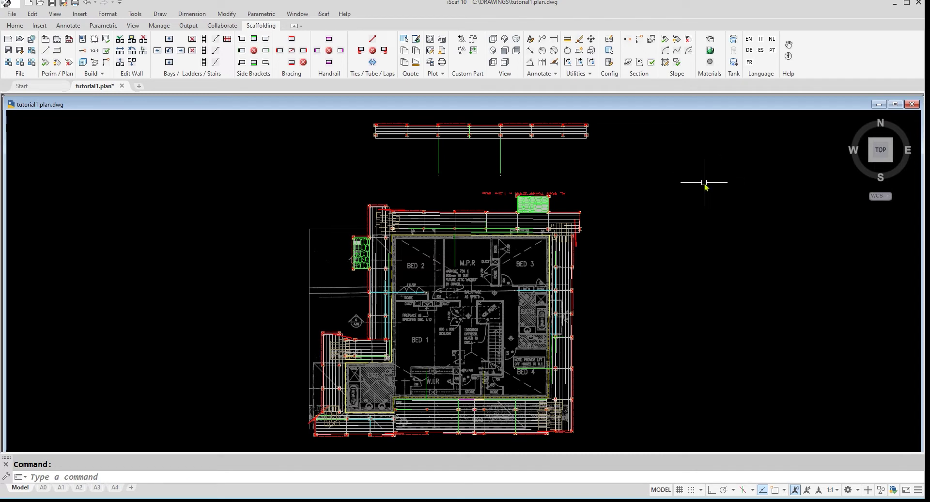
Step: Pan the view left and save the drawing as the 3D file tutorial1.3d.dwg
middle_drag(708, 179, 658, 179)
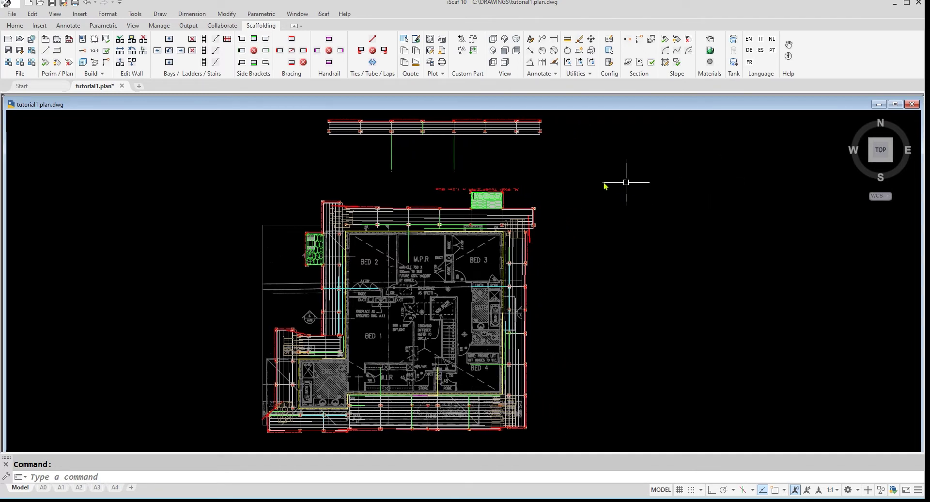
click(323, 14)
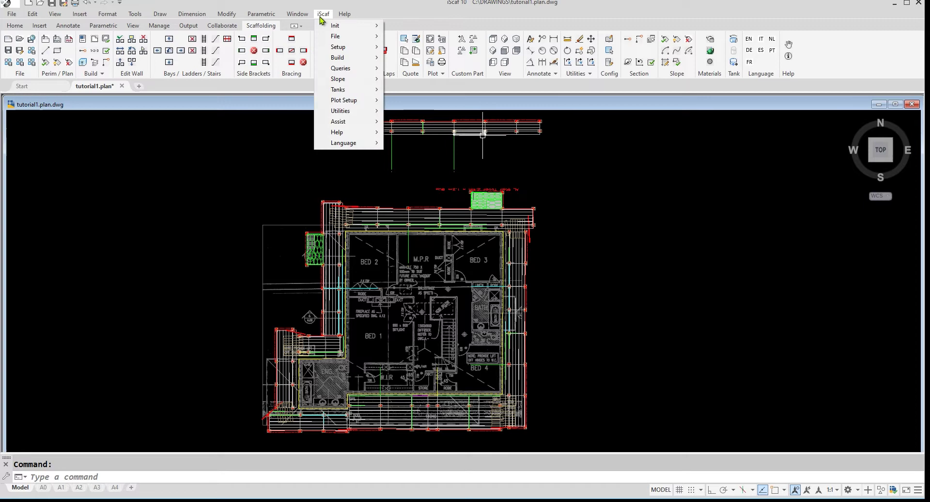
mouse_move(331, 37)
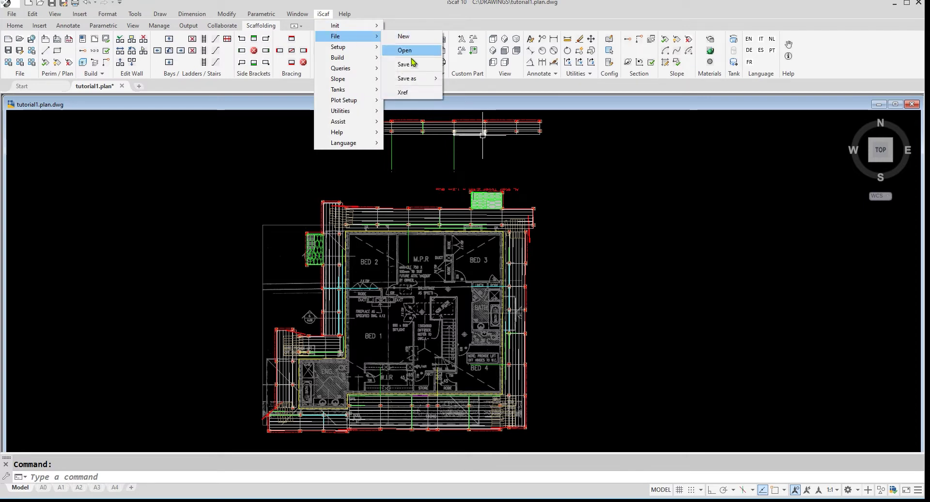
mouse_move(414, 79)
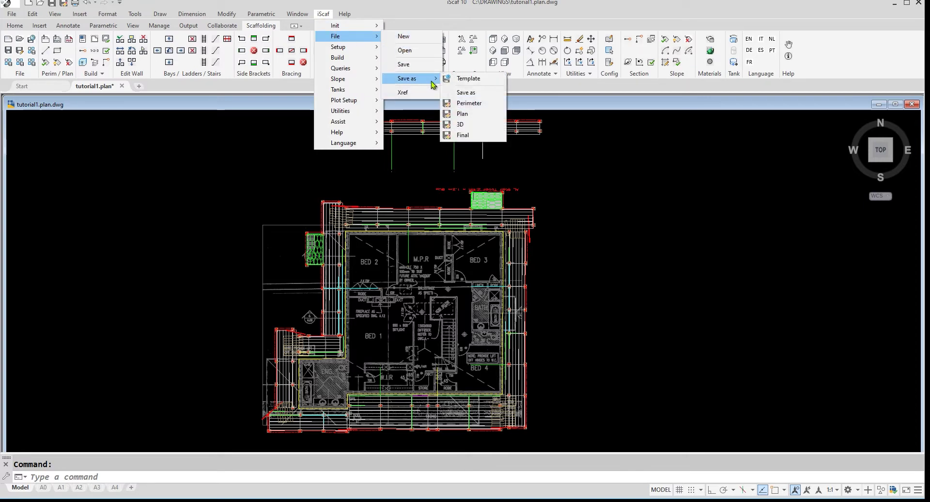
click(474, 124)
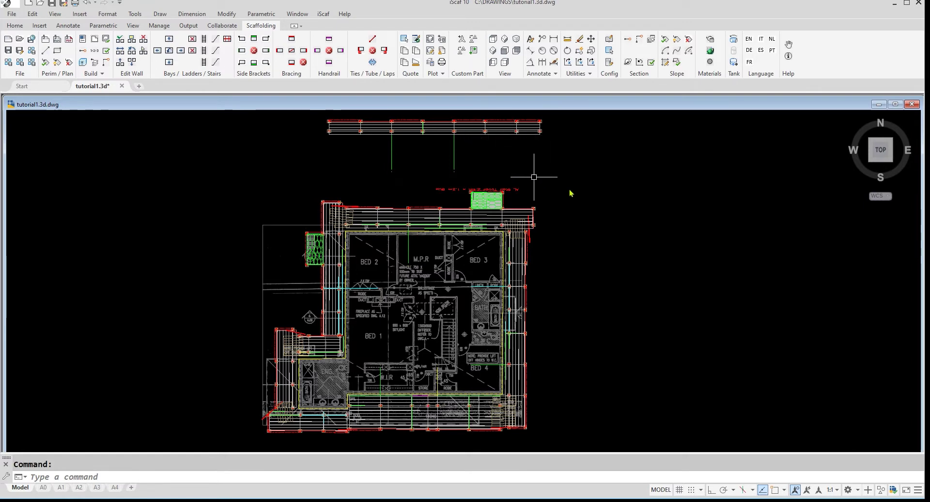
click(599, 254)
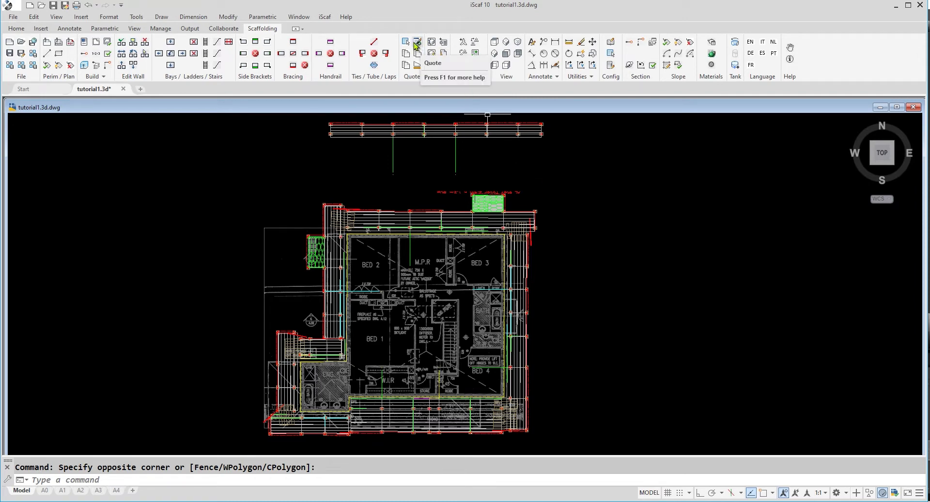
Step: Start an iScaf quote covering all scaffold parts in the drawing
click(324, 17)
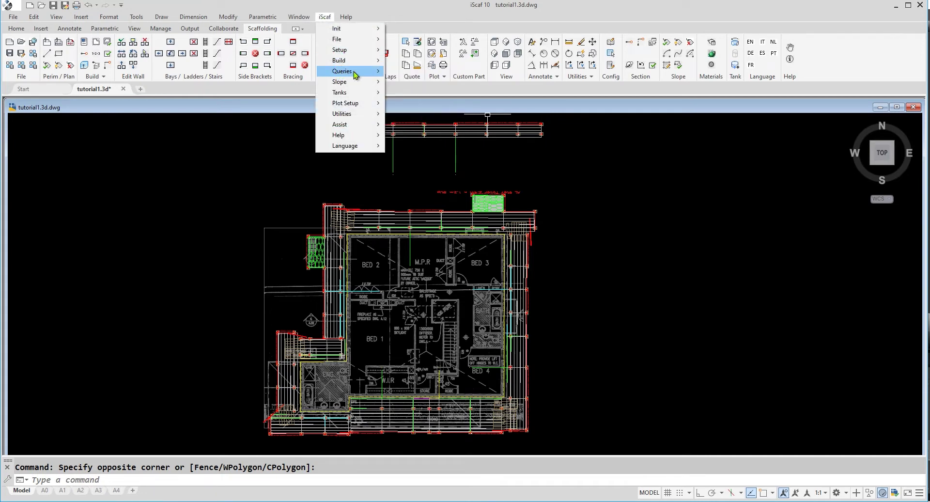
mouse_move(356, 73)
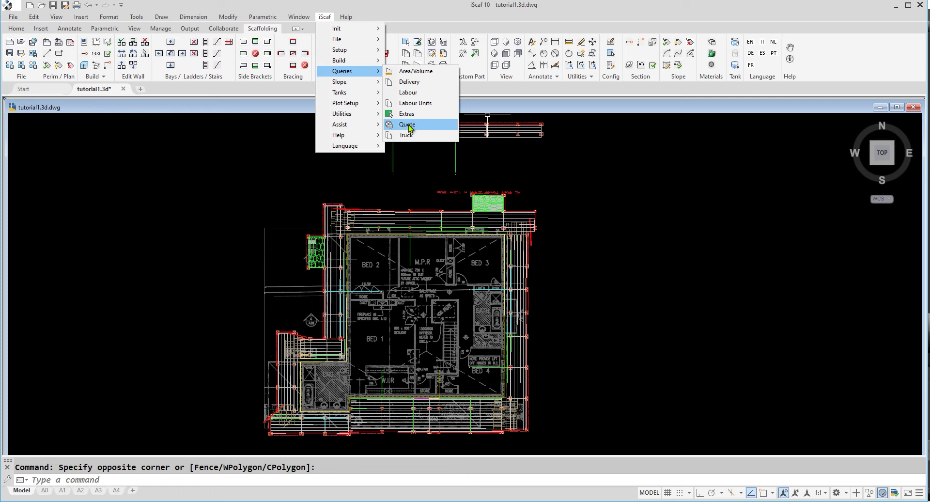
click(407, 125)
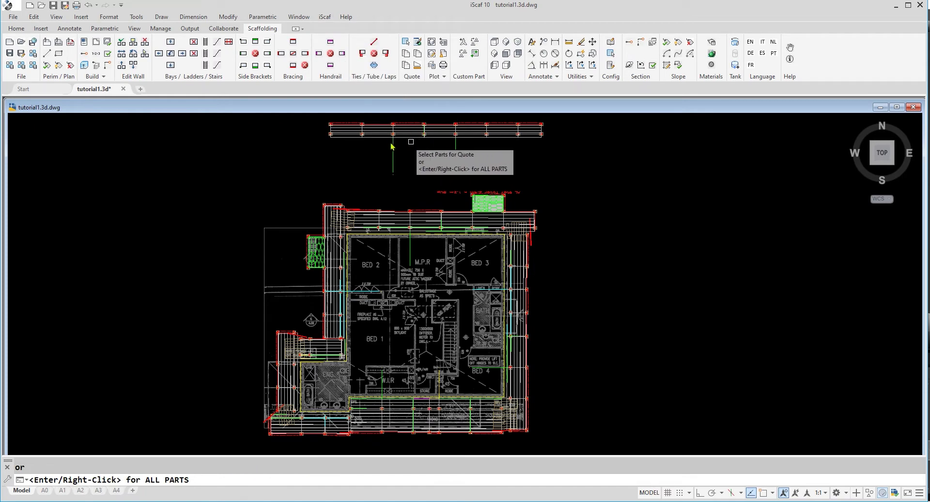
right_click(351, 134)
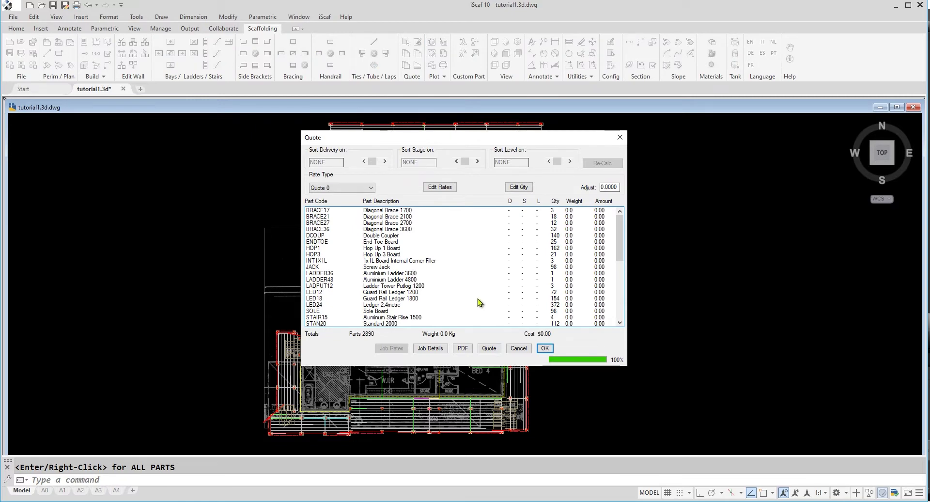
Step: Review the 2890-part quote list and bring up the report output options
scroll(480, 301, down, 3)
scroll(480, 302, down, 5)
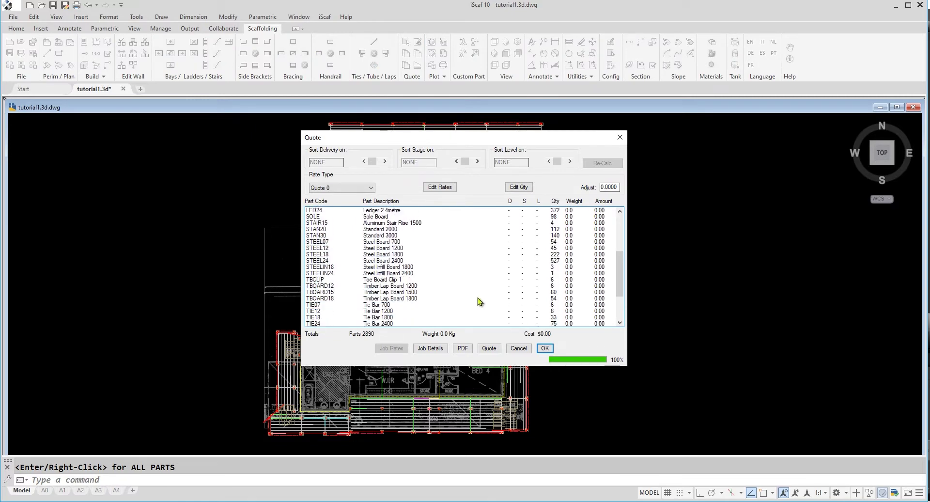
scroll(479, 302, up, 3)
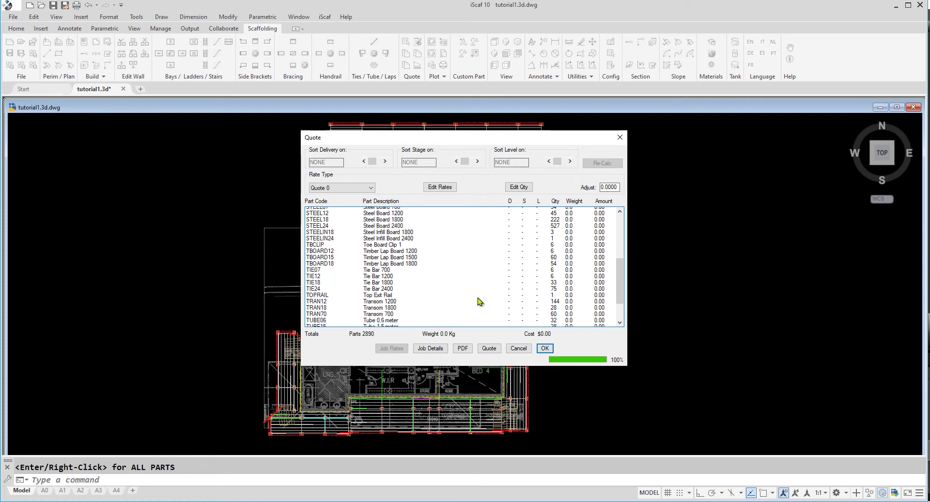
scroll(479, 302, up, 3)
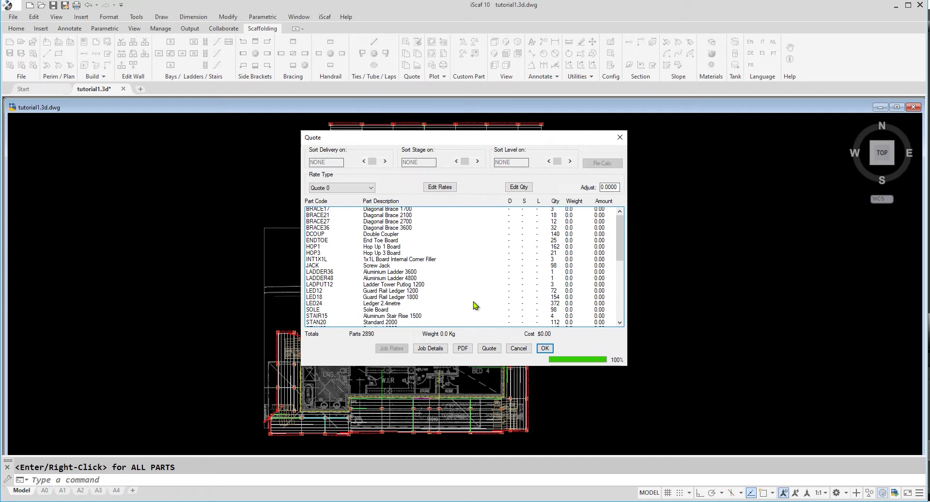
scroll(475, 305, up, 1)
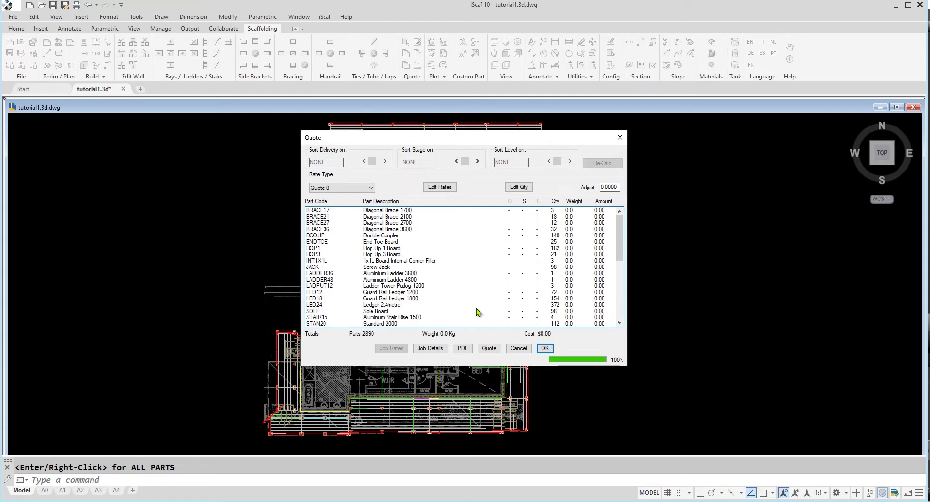
click(488, 351)
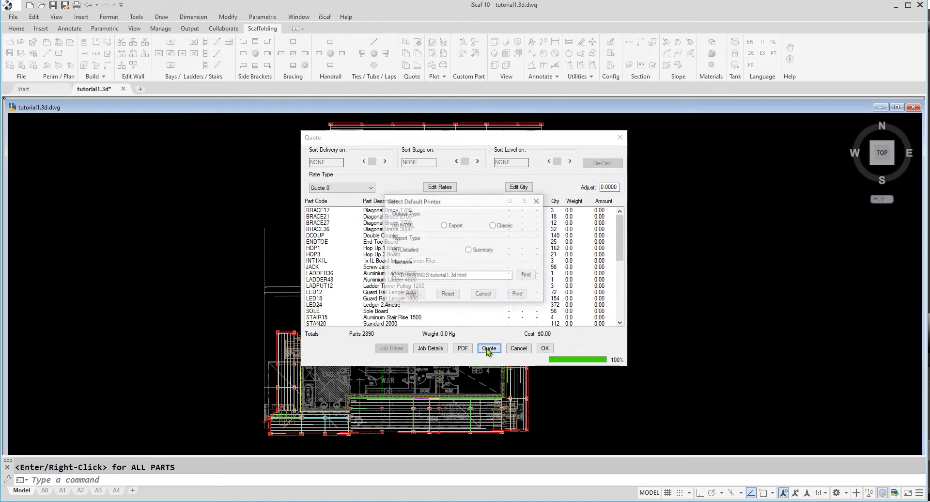
Step: Print the quote as the HTML report tutorial1.3d.html, review it in Edge, then close it
click(518, 294)
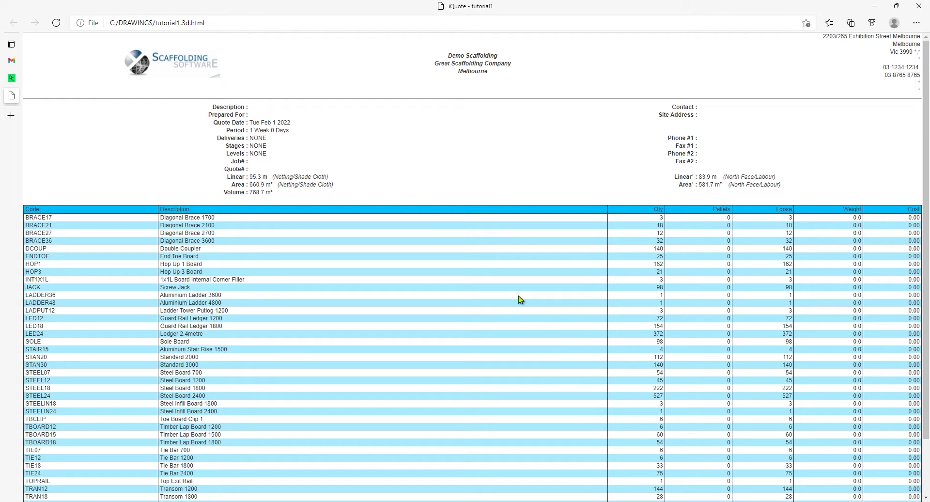
scroll(518, 295, down, 3)
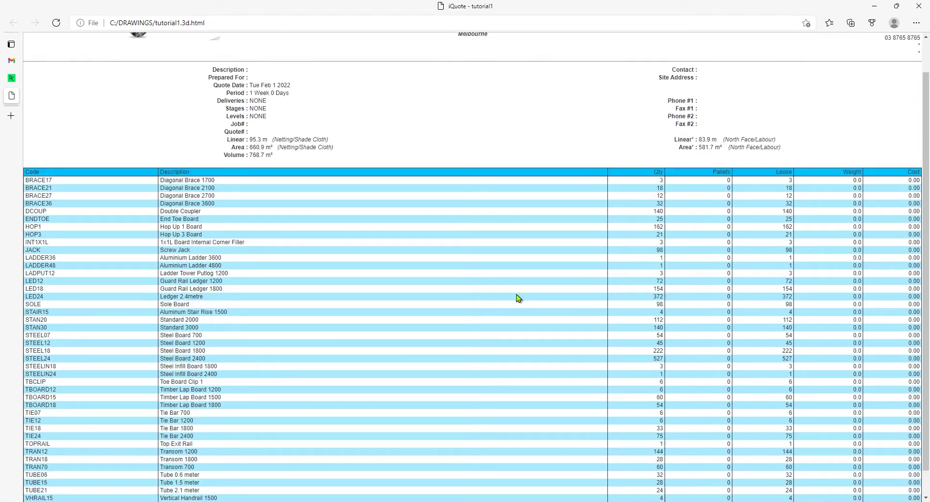
scroll(517, 295, up, 3)
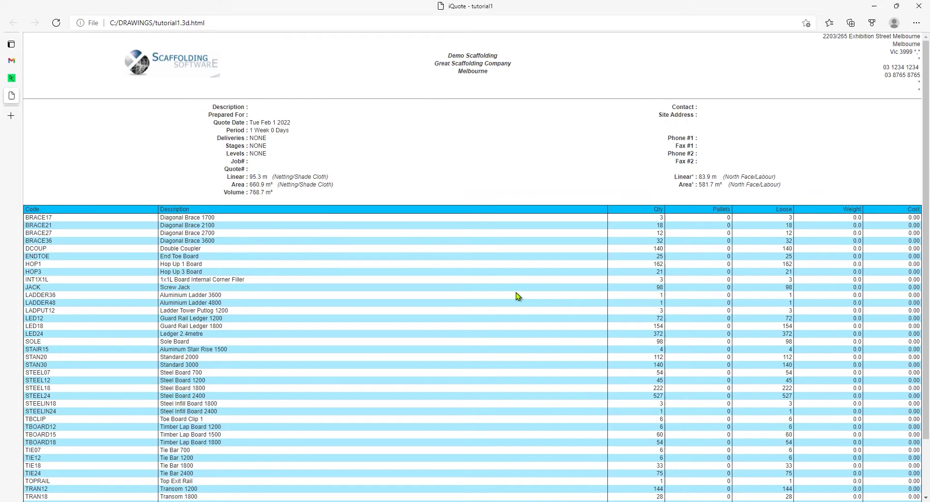
click(918, 6)
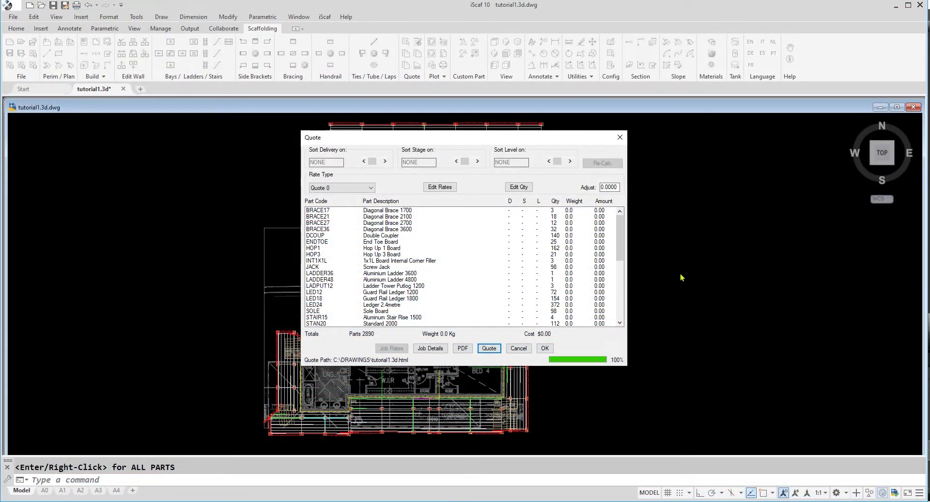
Step: Close the quote, turn off polar tracking, undo, and view the scaffold isometrically
click(545, 348)
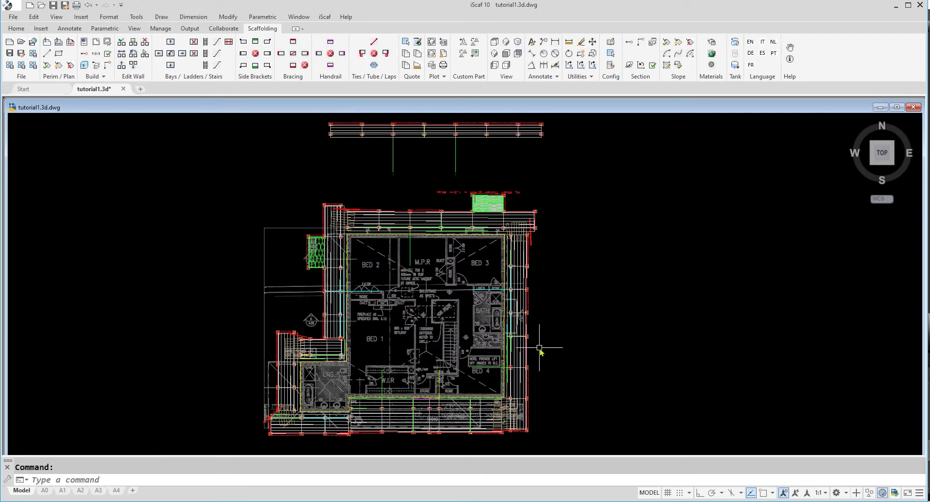
key(F10)
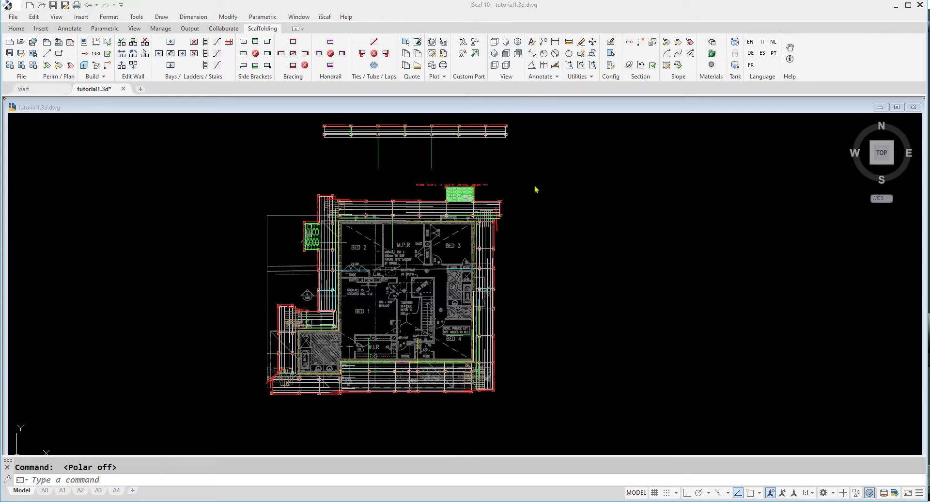
key(ctrl+z)
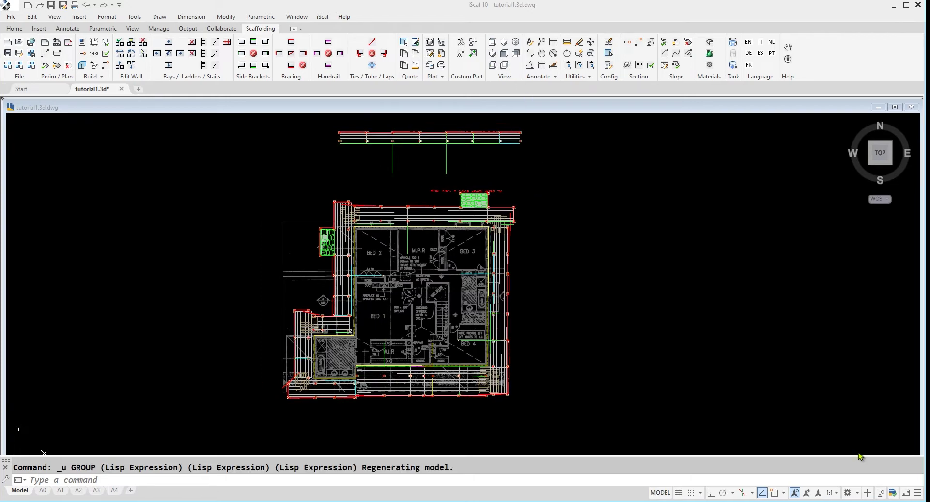
click(716, 382)
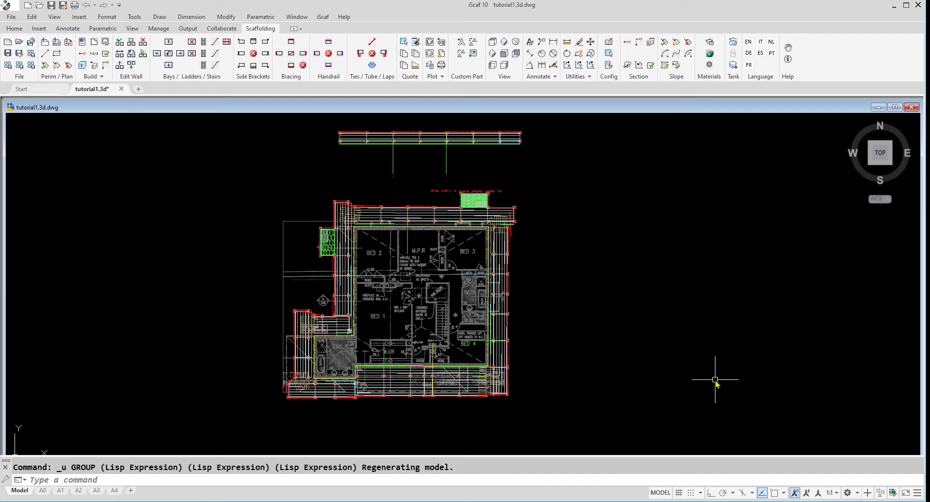
key(F8)
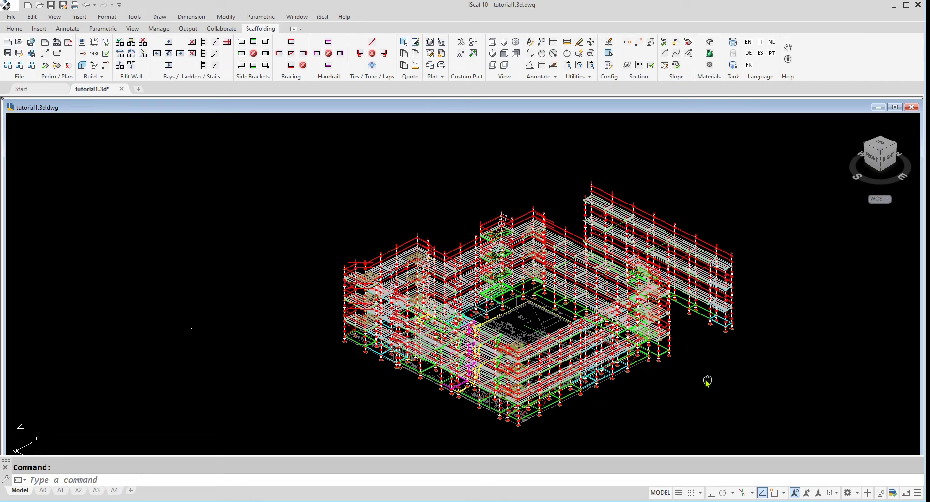
middle_drag(706, 380, 638, 426)
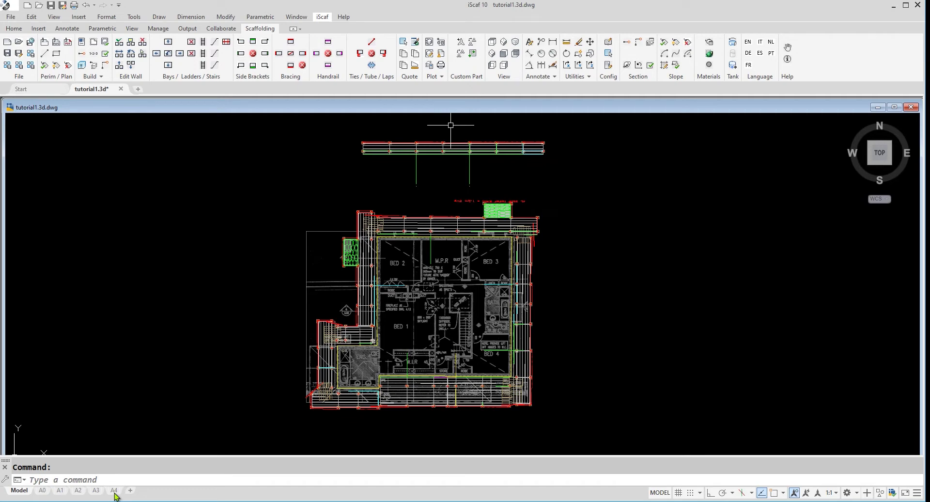
Step: On the A4 layout, start Layout Drawing Sheet and enter client 'tutorial 1'
click(114, 490)
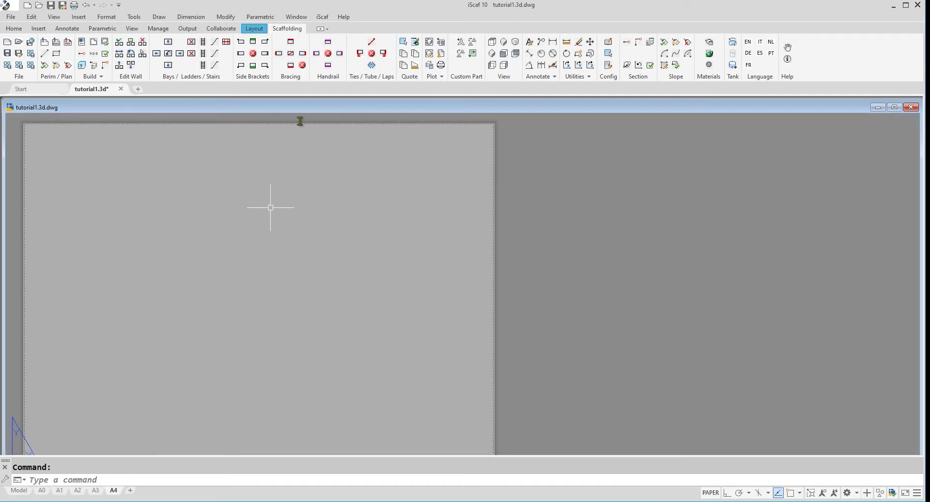
click(322, 20)
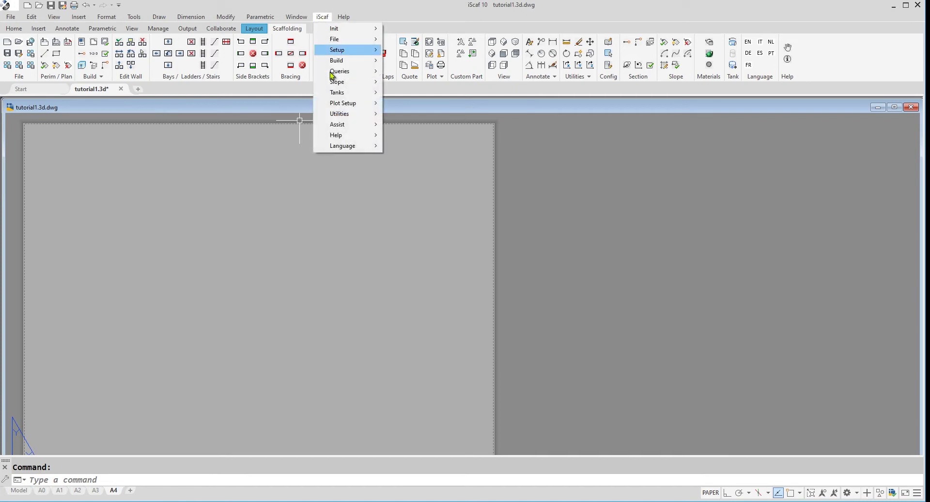
mouse_move(336, 105)
click(415, 103)
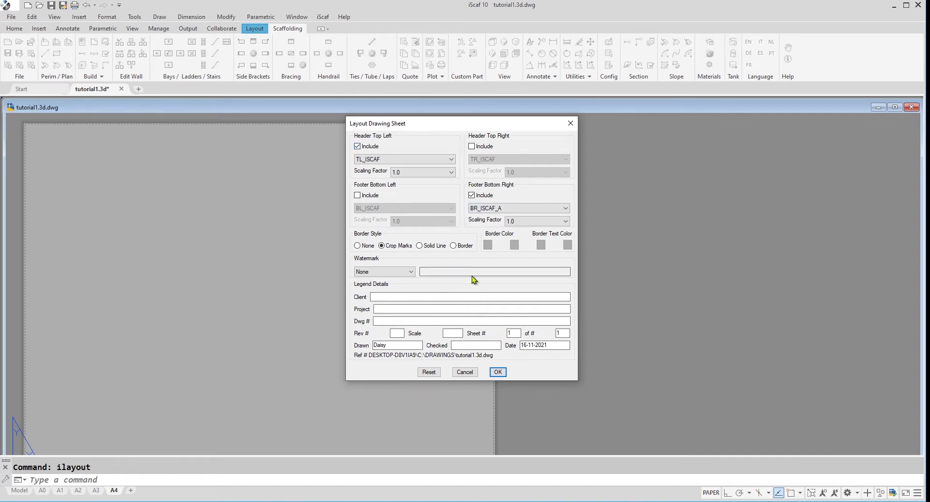
text(tutorial 1)
Step: Apply the sheet layout and check the title block: tutorial 1, demo1, 16-11-2021, 123
click(497, 373)
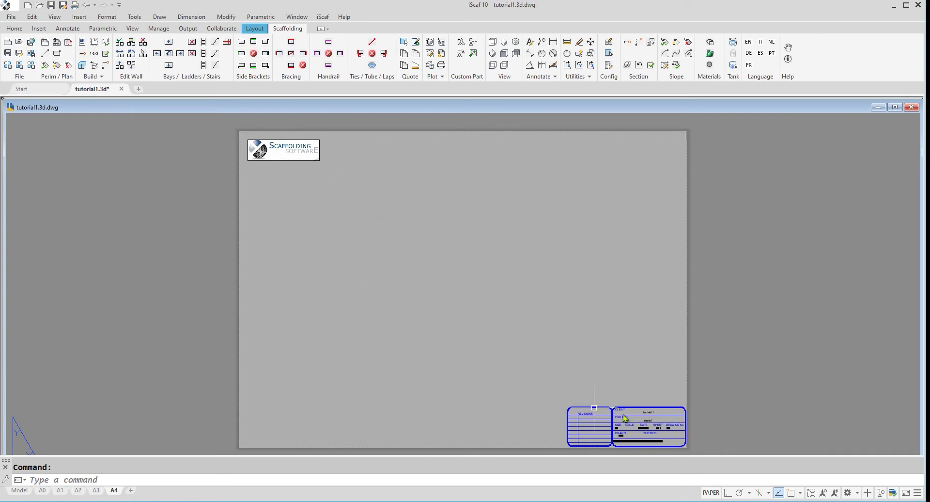
scroll(629, 421, up, 2)
scroll(609, 255, up, 2)
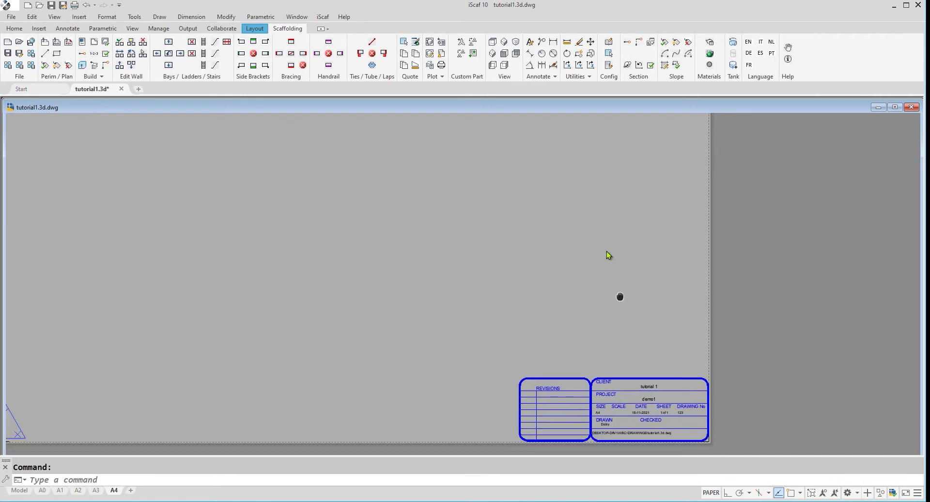
middle_drag(662, 354, 641, 290)
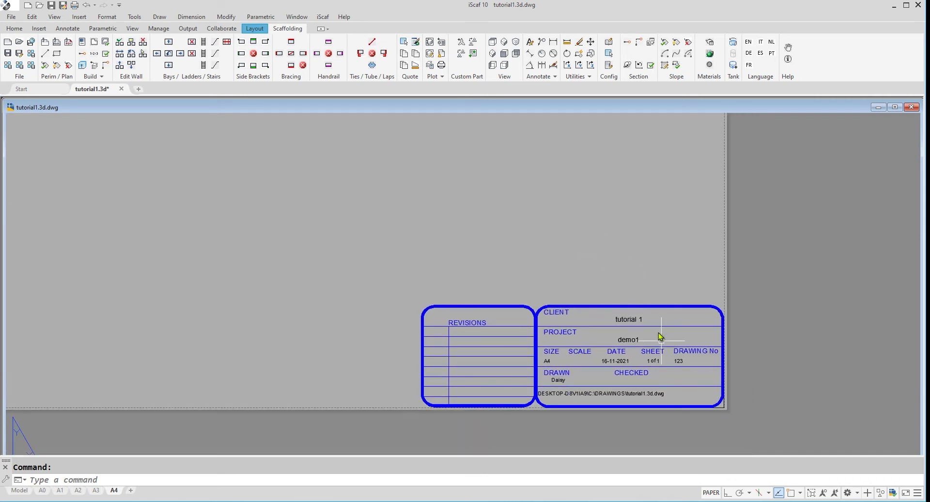
scroll(629, 257, down, 4)
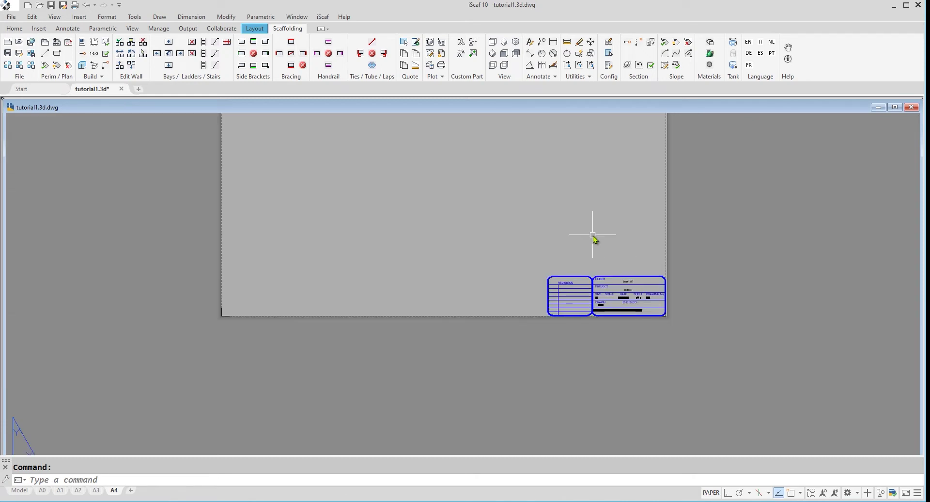
middle_drag(593, 234, 646, 363)
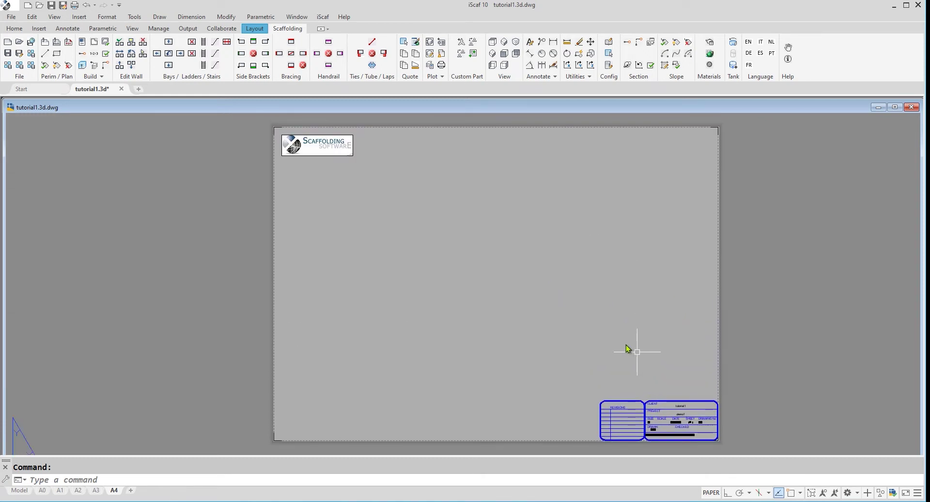
Step: Insert PLAN_2D at 1:200 and place it in the sheet's upper-left area
click(324, 17)
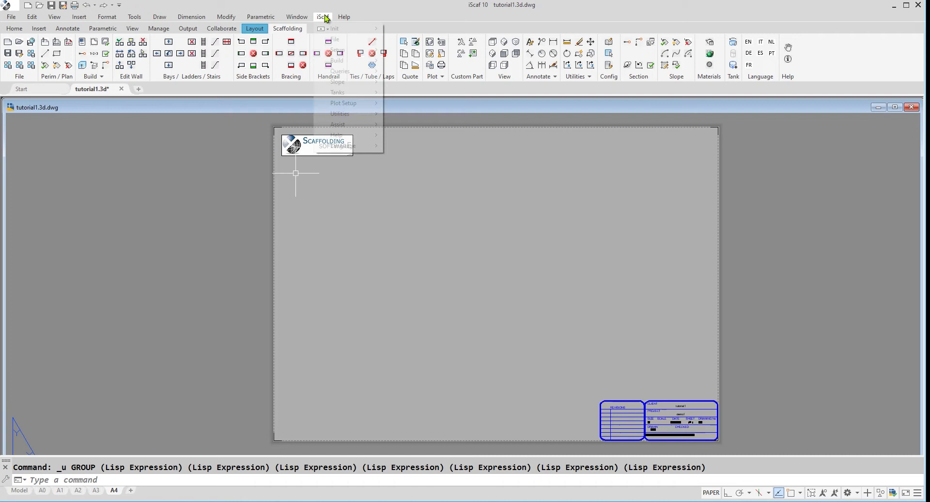
mouse_move(348, 106)
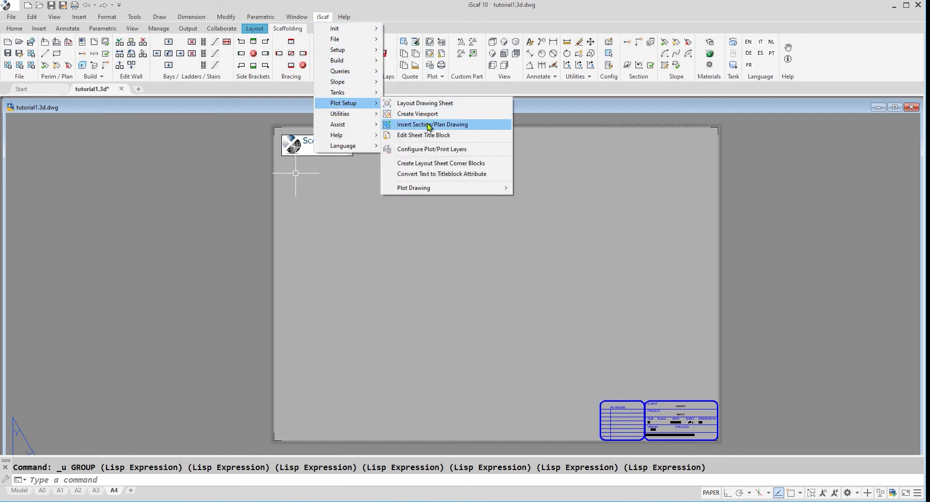
click(429, 125)
click(419, 187)
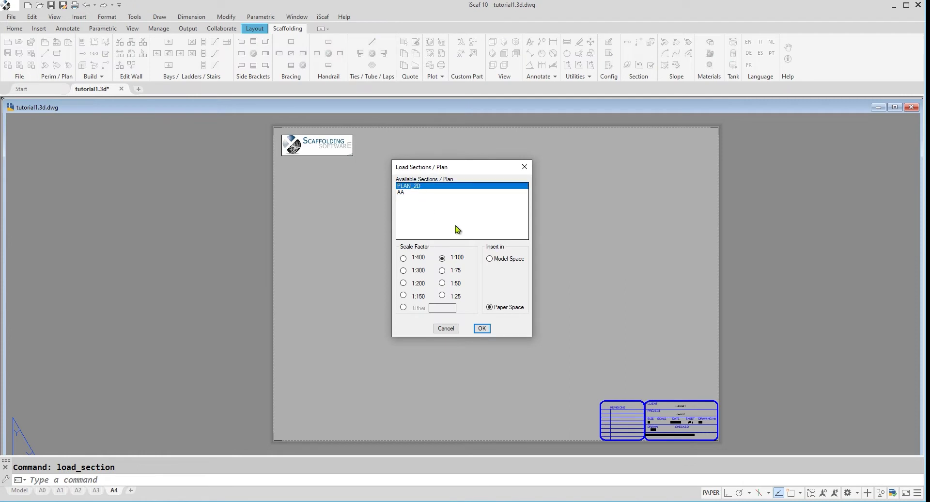
click(403, 283)
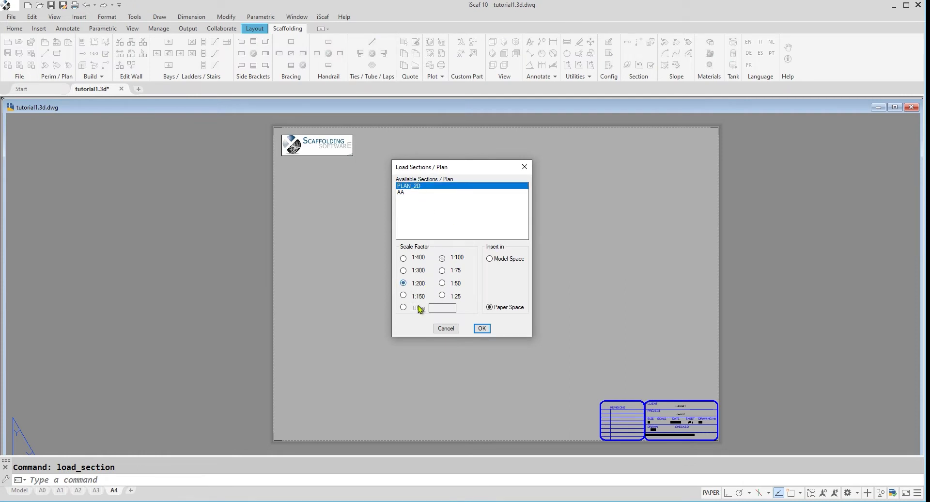
click(482, 329)
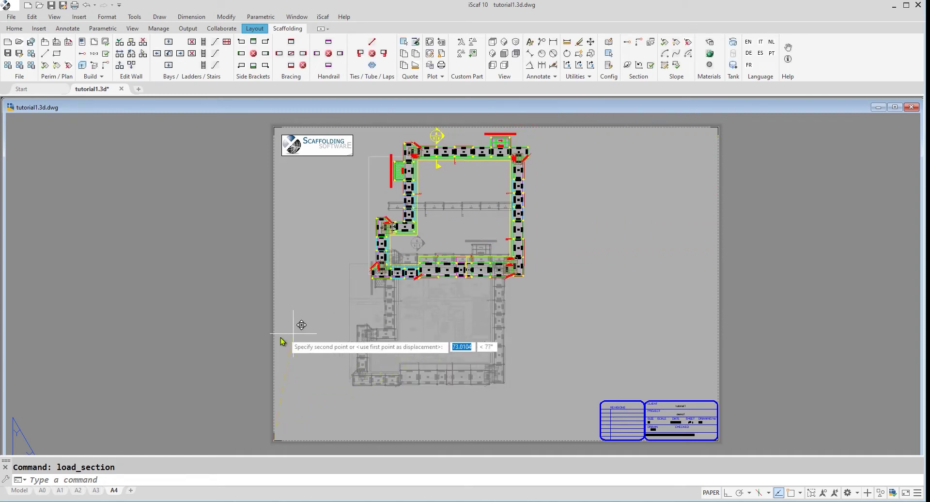
click(195, 399)
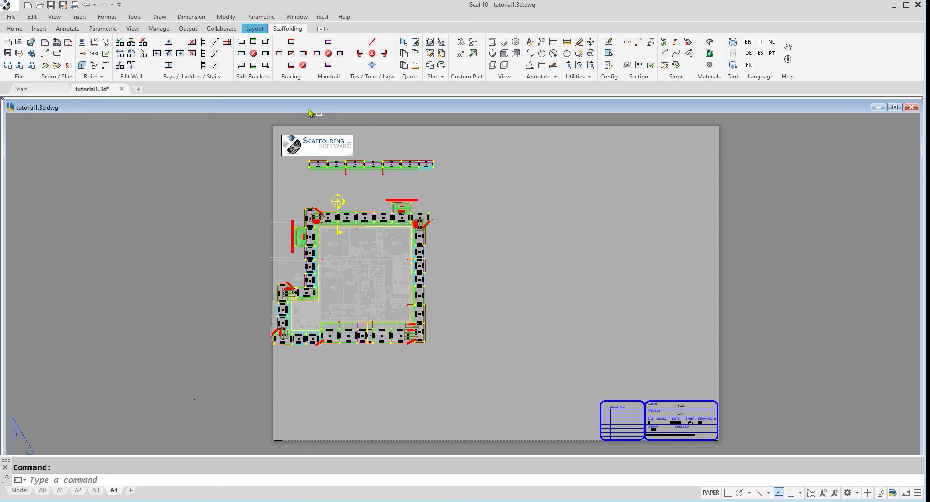
Step: Insert section AA at 1:100 and place it on the sheet's right side
click(321, 16)
mouse_move(340, 62)
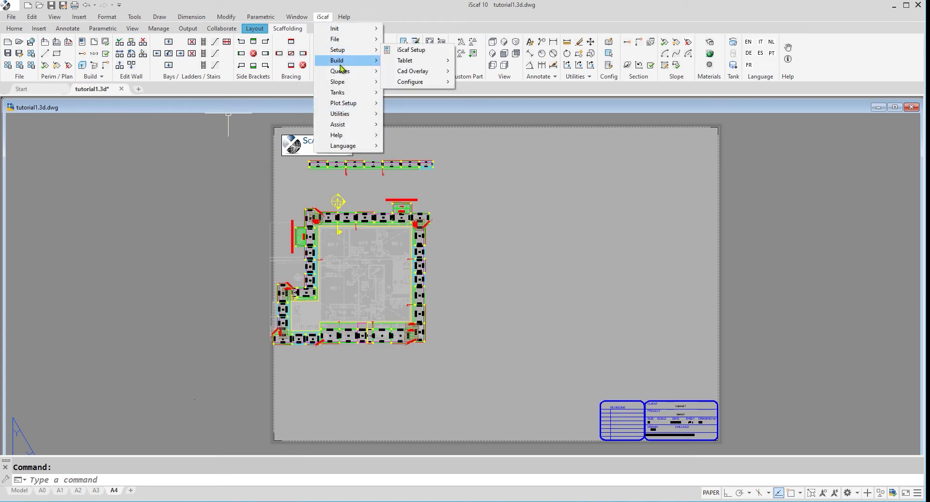
mouse_move(342, 103)
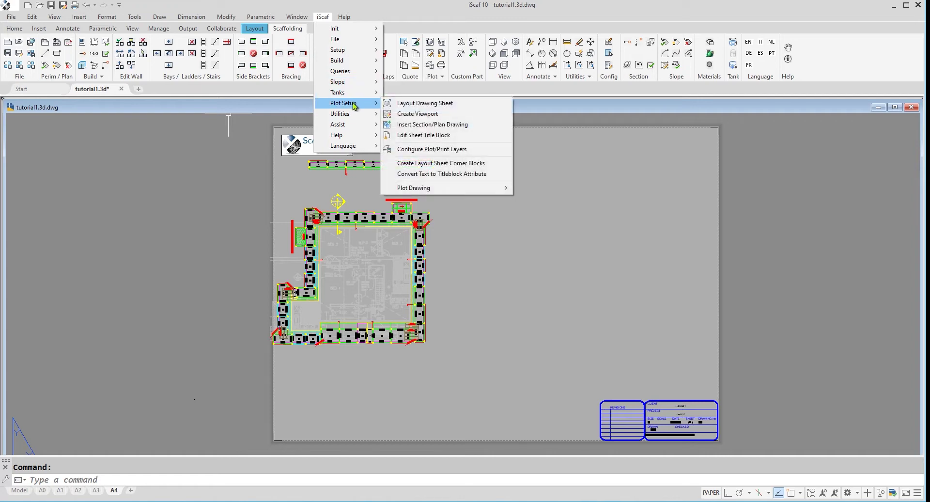
click(437, 125)
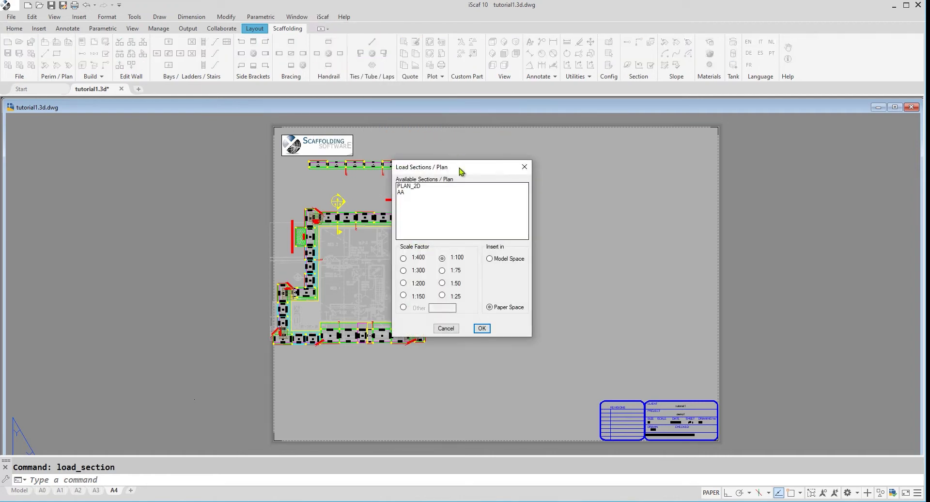
click(408, 192)
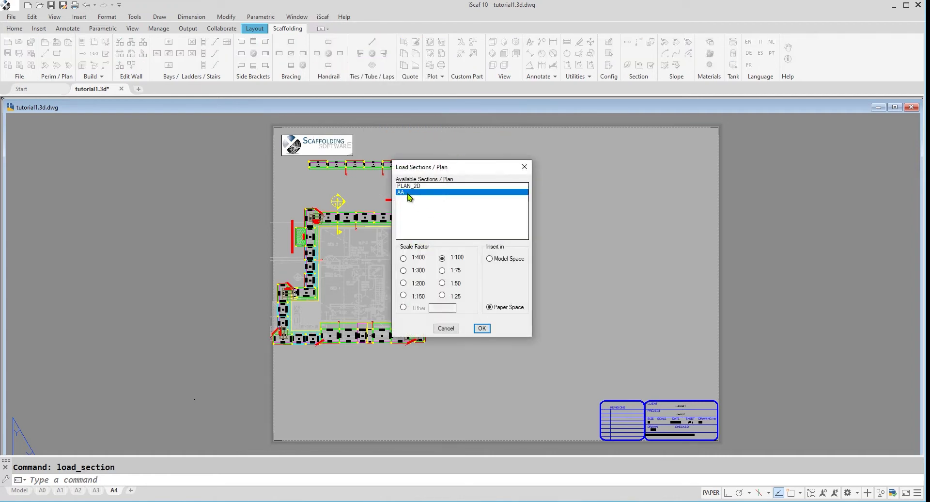
click(484, 329)
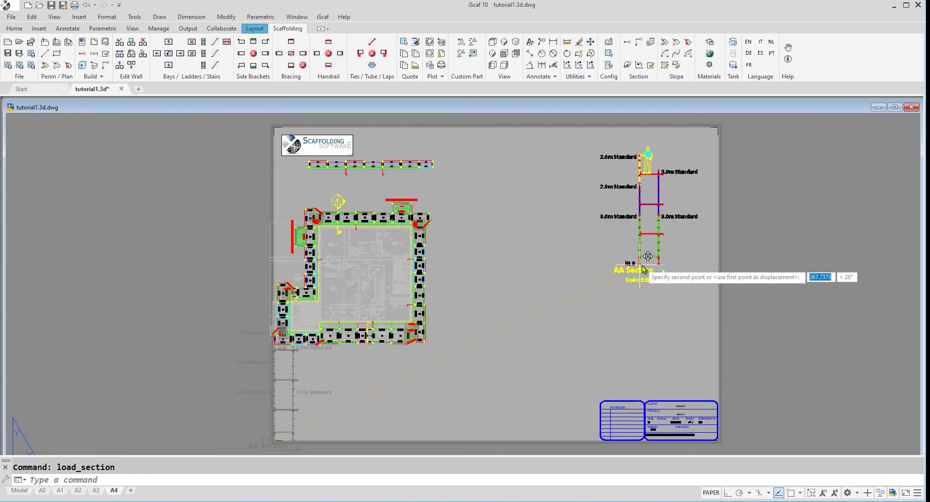
click(640, 263)
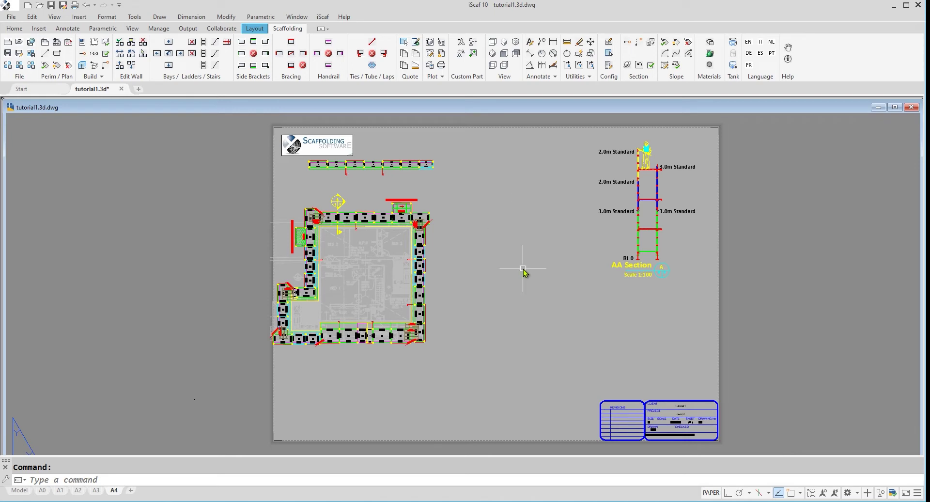
Step: Create a Single viewport below the plan that displays the 3D scaffold model
click(327, 17)
mouse_move(368, 104)
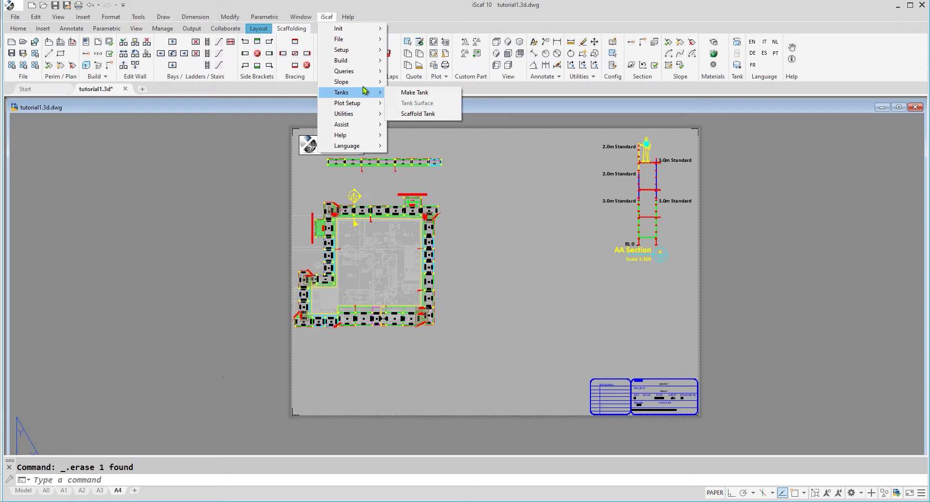
click(453, 114)
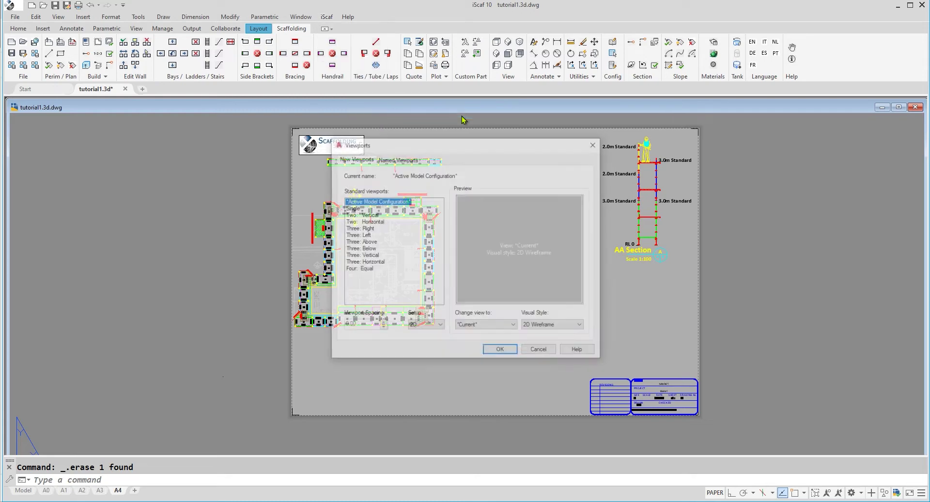
click(352, 208)
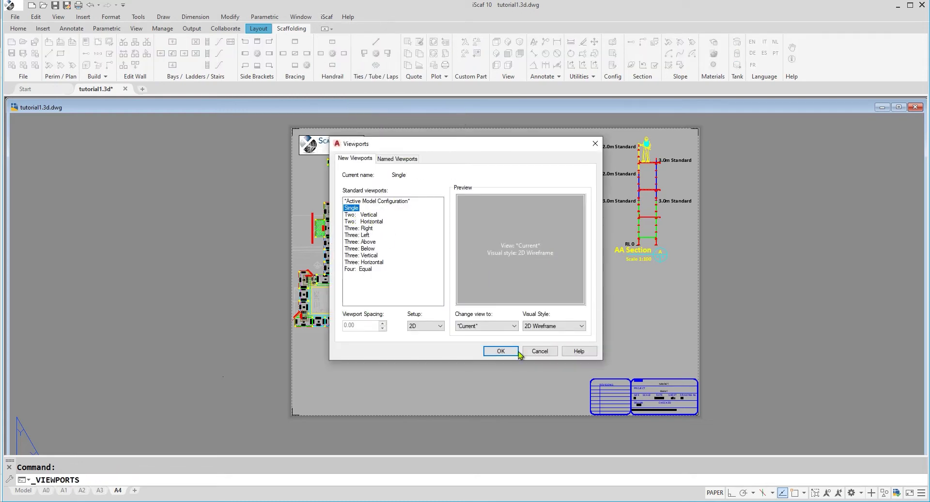
click(504, 354)
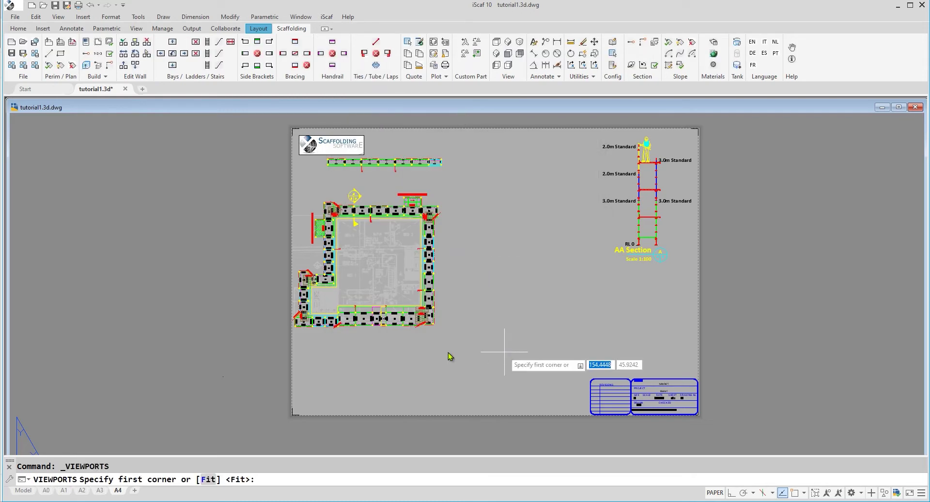
click(294, 335)
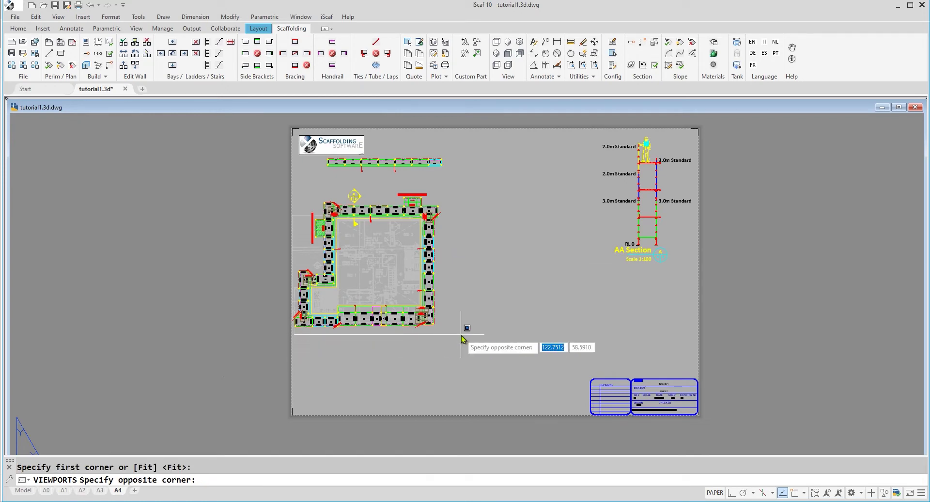
click(446, 416)
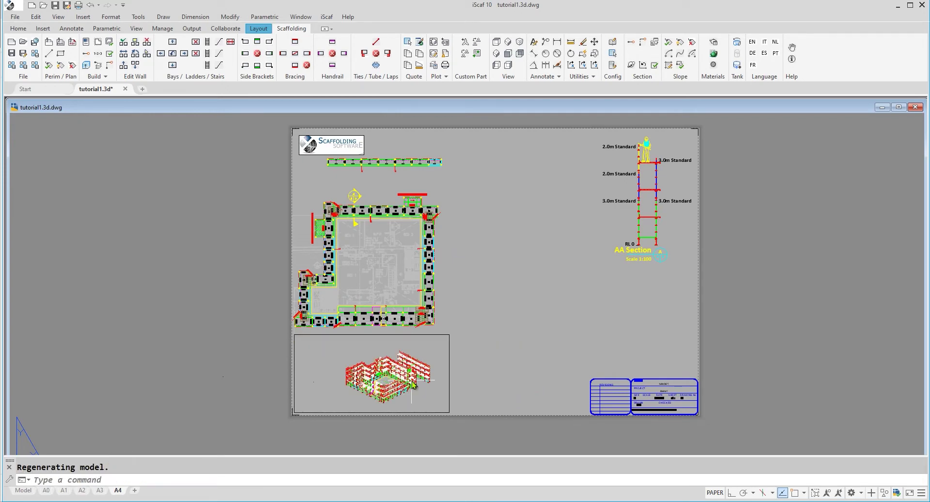
Step: Activate the new viewport and orbit the scaffold into an isometric 3D view with DV
scroll(410, 380, up, 4)
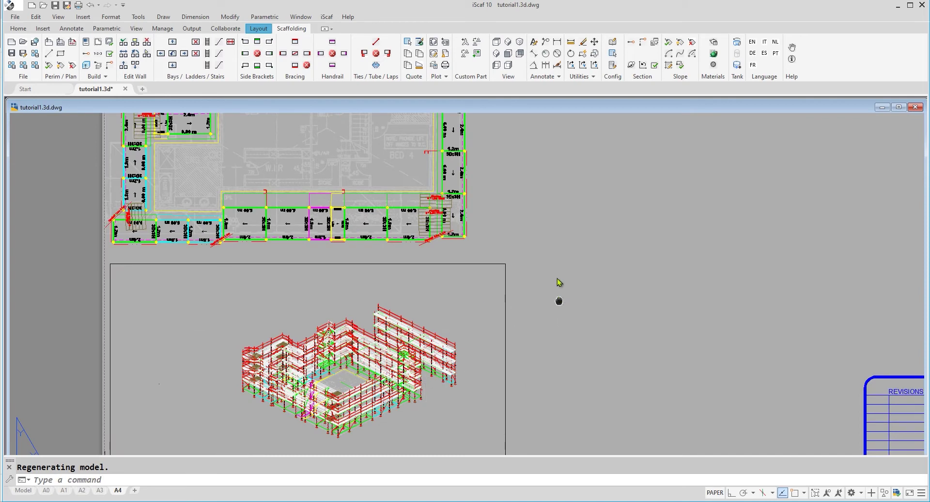
middle_drag(560, 288, 557, 240)
scroll(541, 296, up, 2)
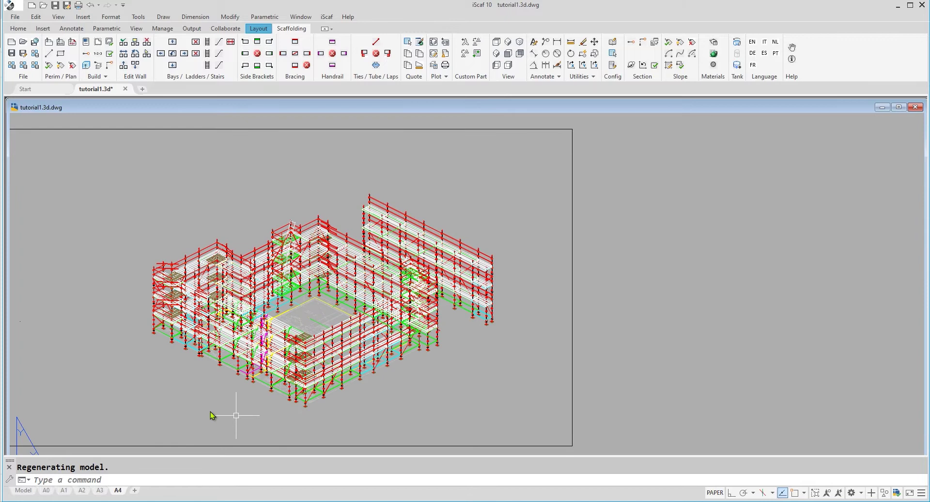
double_click(364, 405)
drag(350, 407, 218, 394)
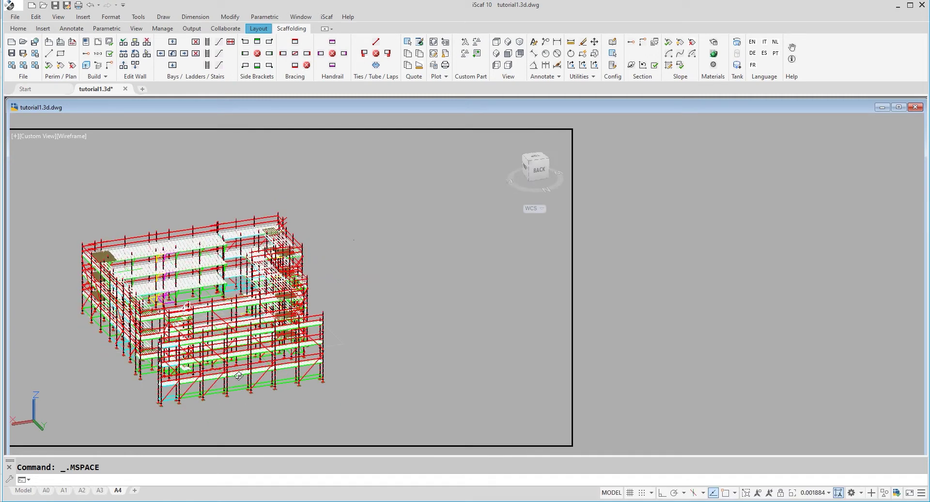
drag(285, 375, 287, 377)
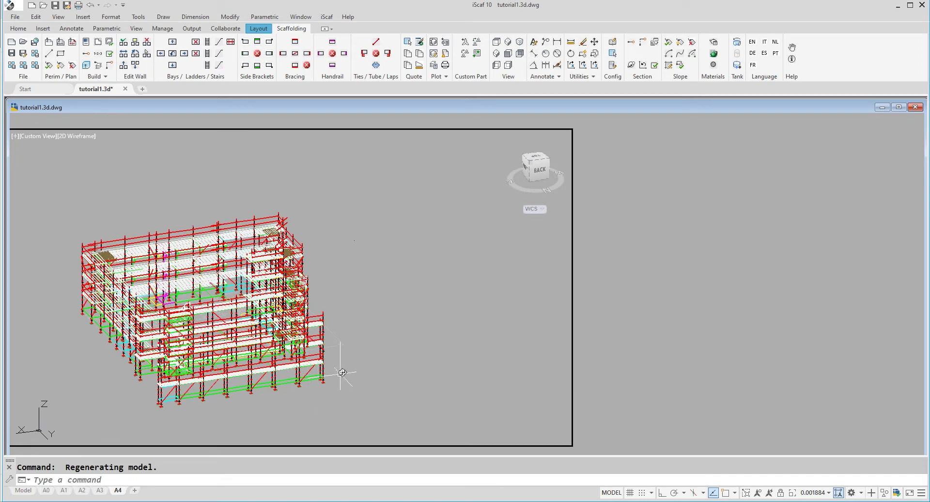
click(444, 320)
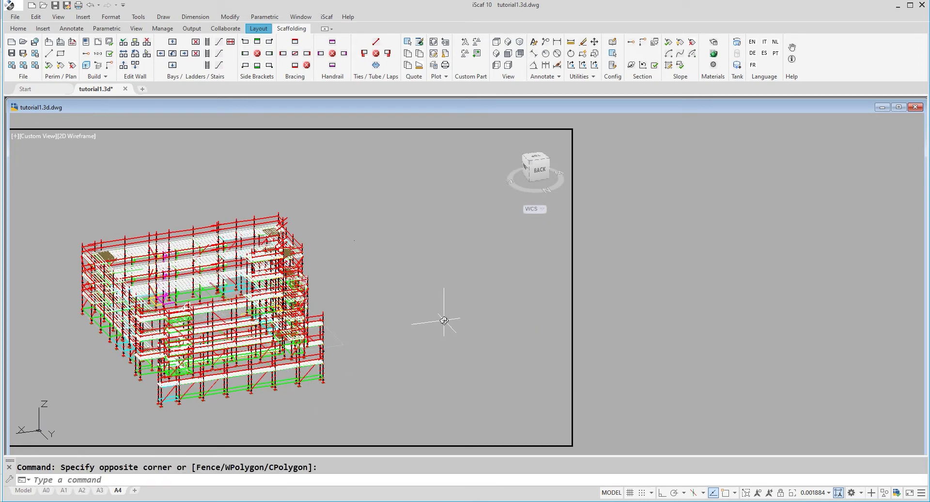
text(DV)
key(Return)
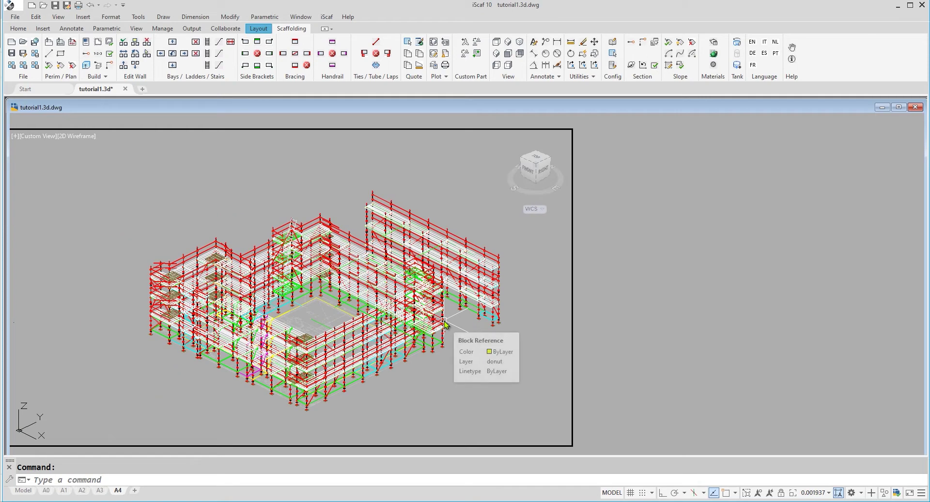
Step: Return to paper space and frame the whole A4 sheet with plan, section and title block
double_click(638, 208)
scroll(638, 207, down, 4)
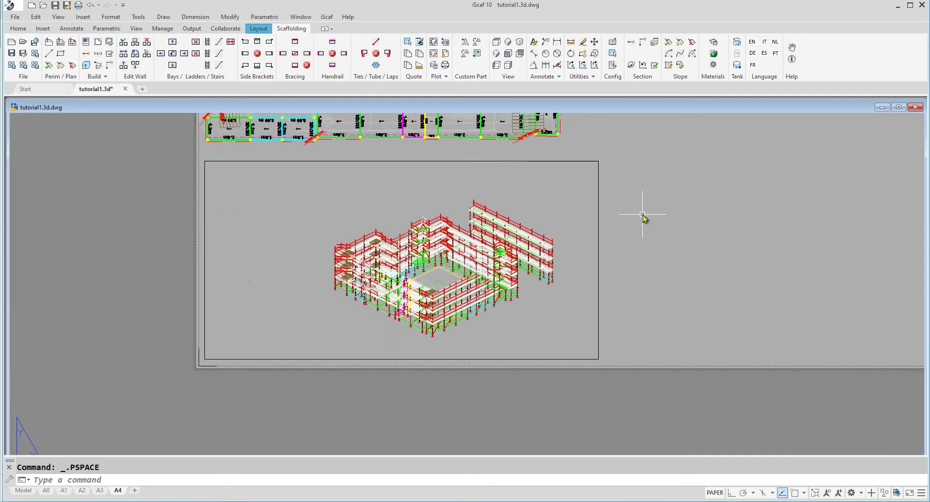
middle_drag(656, 211, 407, 332)
scroll(500, 287, down, 2)
middle_drag(552, 233, 502, 272)
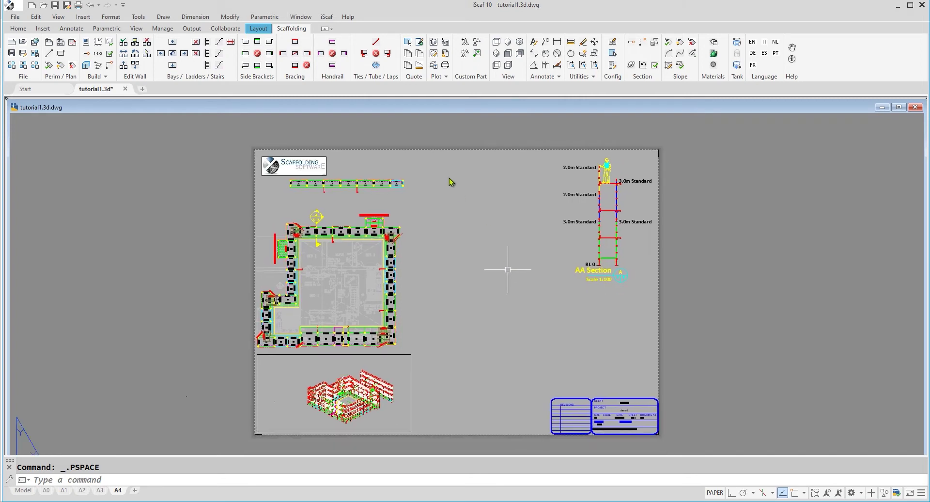
Step: Place the text 'tutorial 1 demo' in white at 5mm above the plan
click(535, 43)
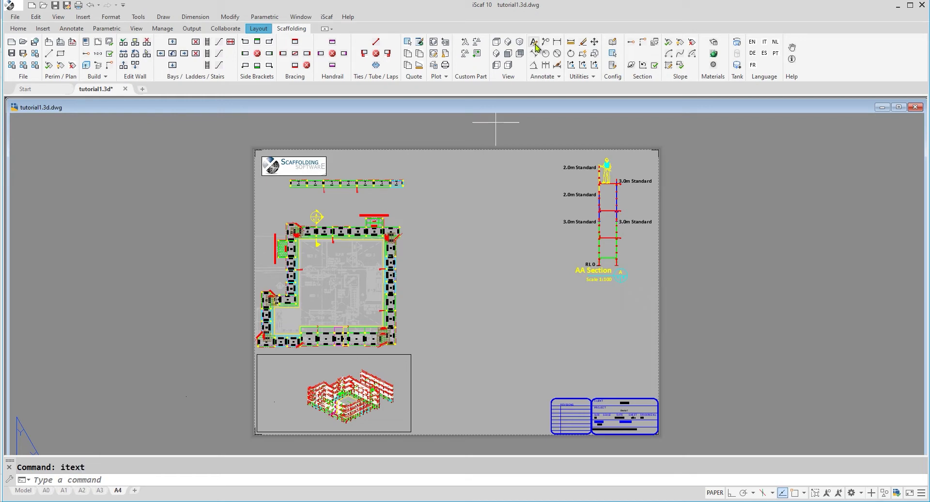
click(433, 205)
click(450, 224)
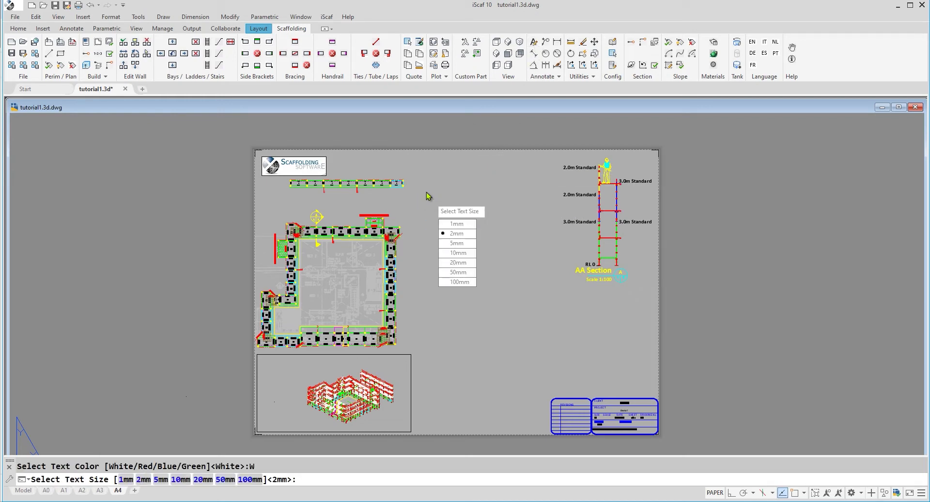
click(452, 243)
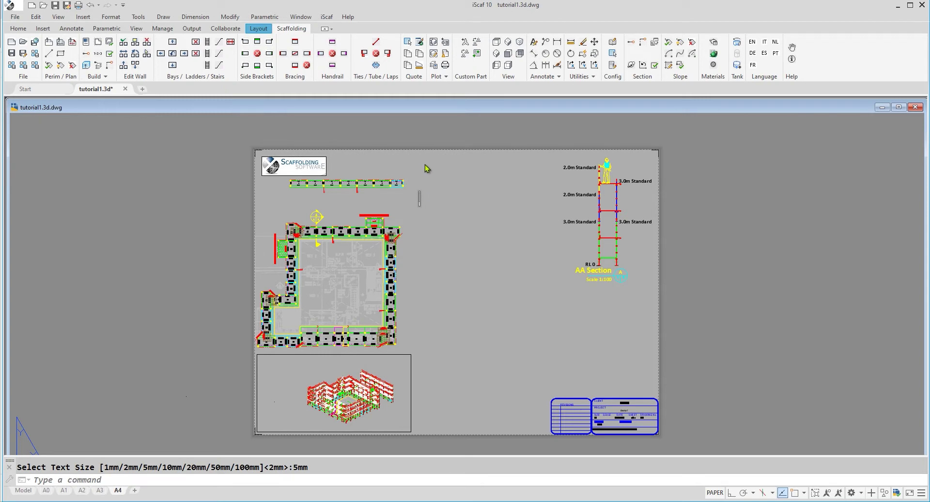
text(tutorial)
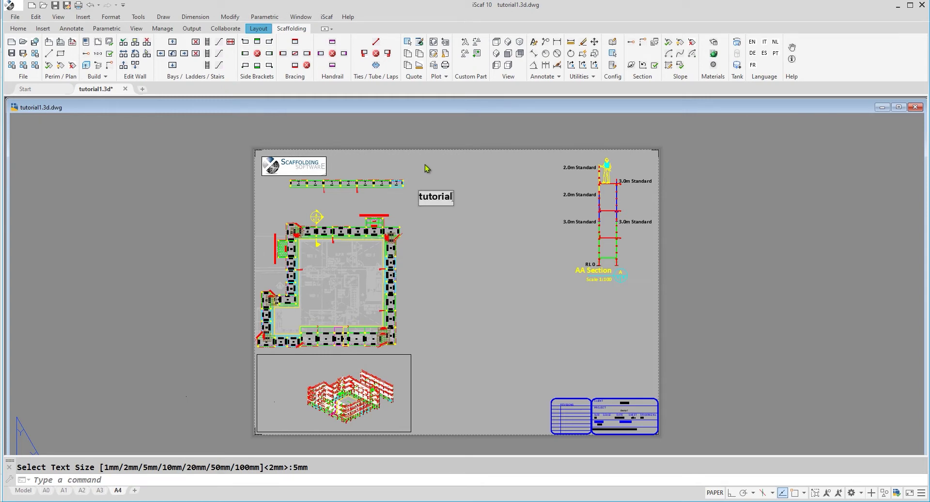
text( 1 demo)
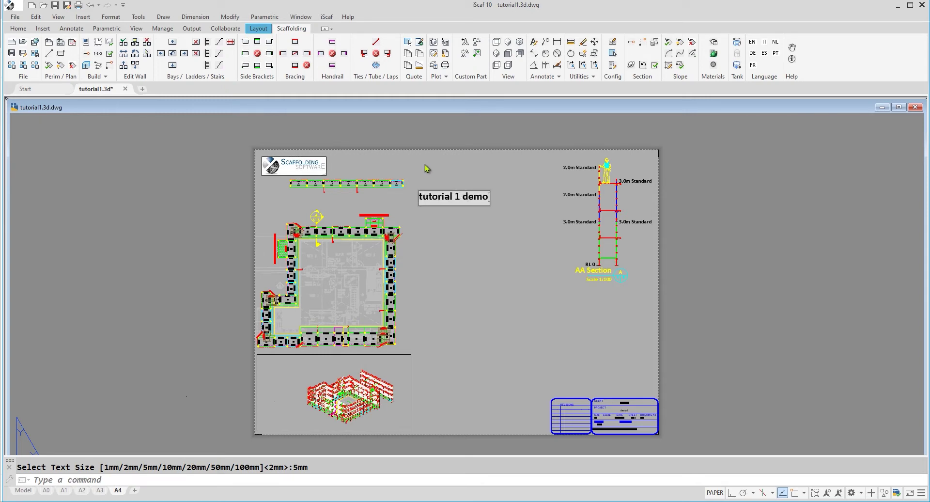
click(456, 234)
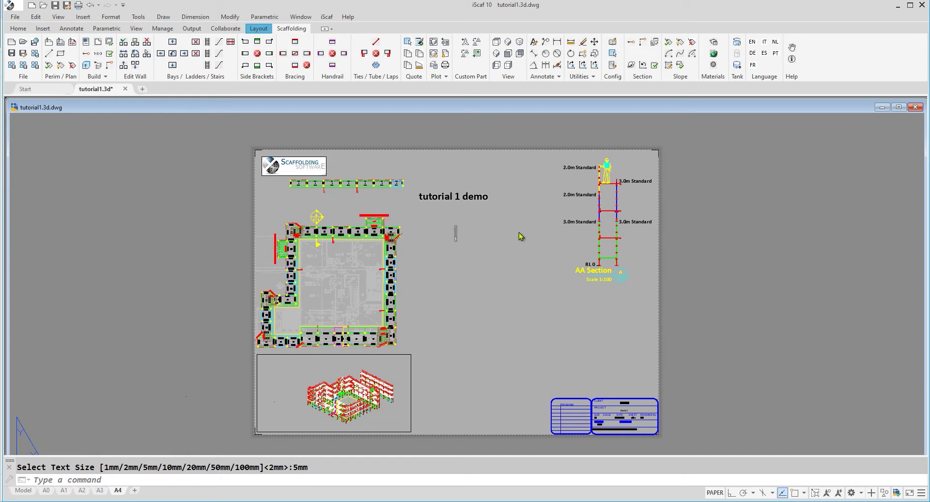
click(491, 194)
Step: Change the 'tutorial 1 demo' text height to 8 in its Properties
click(413, 179)
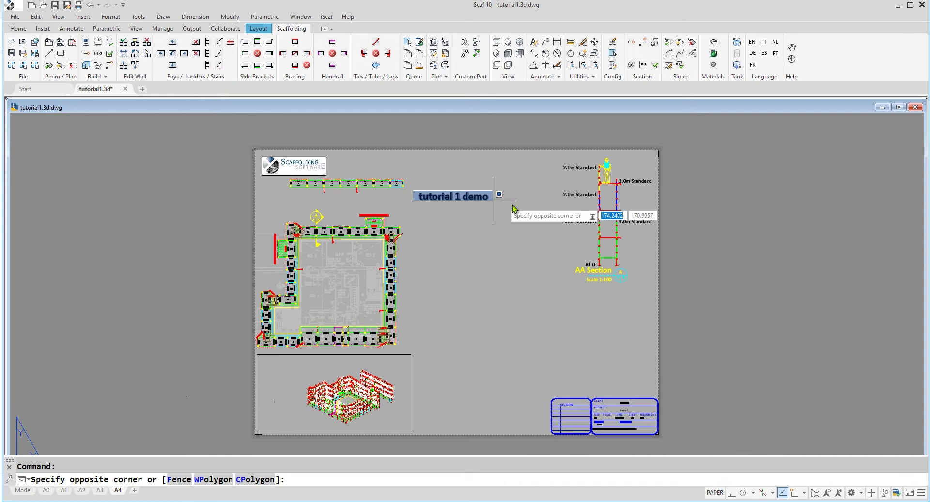
click(495, 206)
right_click(483, 196)
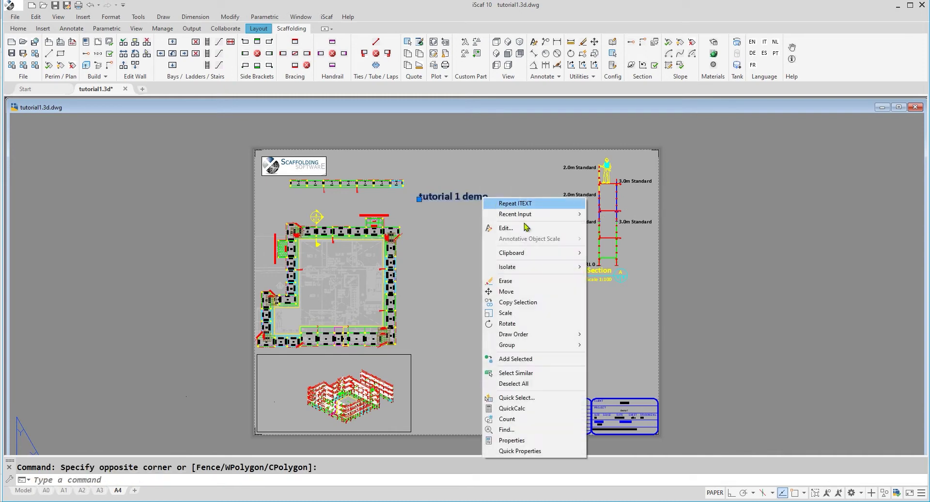
click(518, 428)
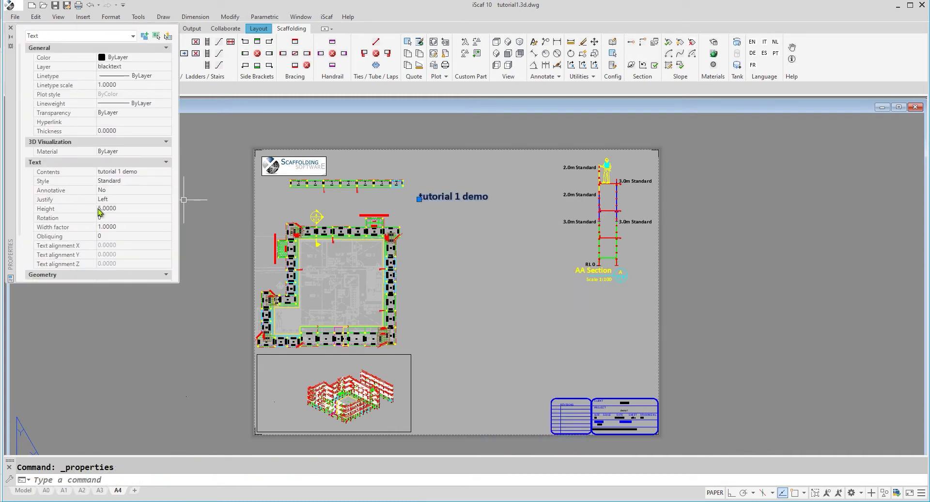
click(103, 208)
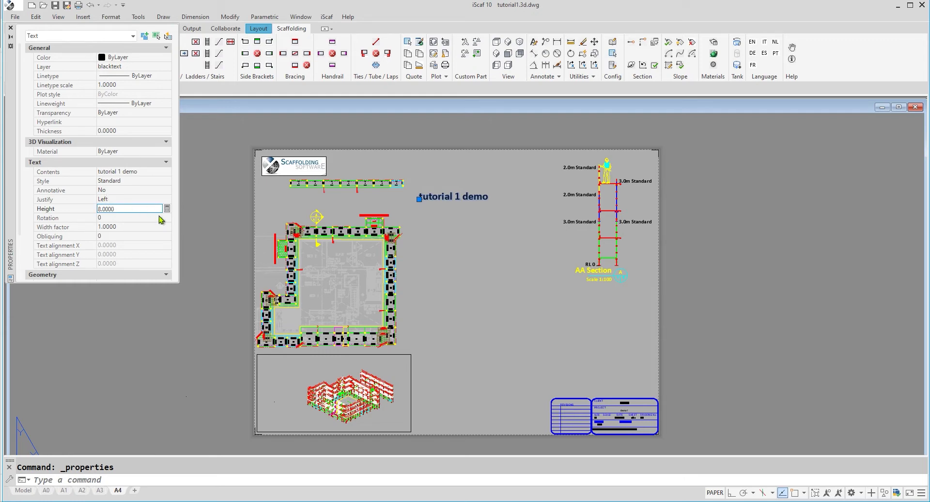
text(8)
key(Return)
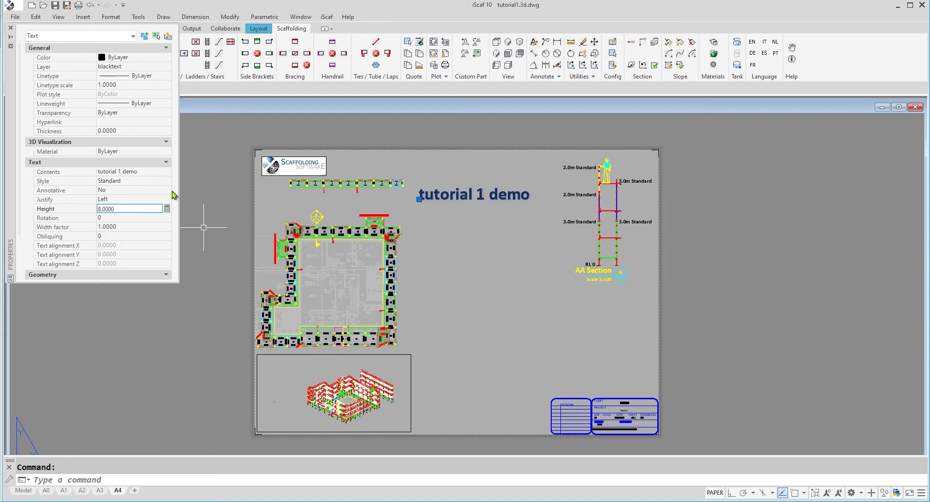
Step: Close the Properties palette and clear the text selection
click(12, 29)
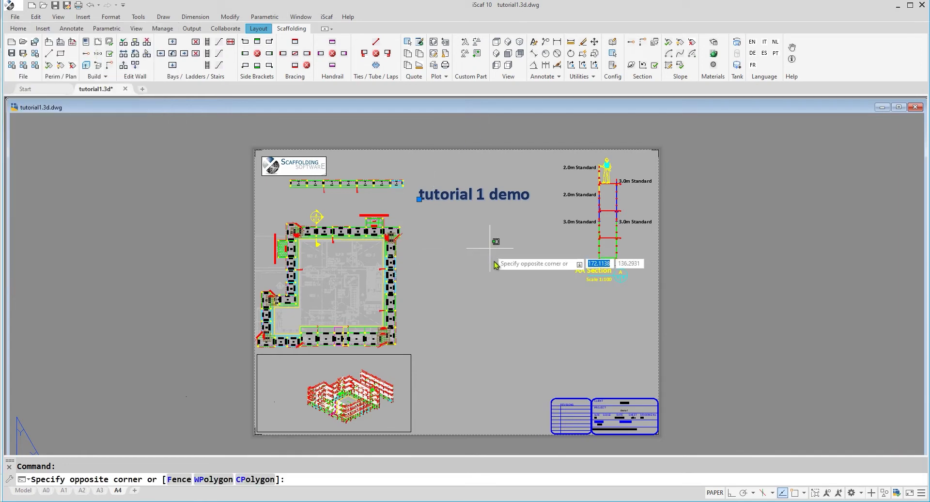
click(487, 243)
click(433, 212)
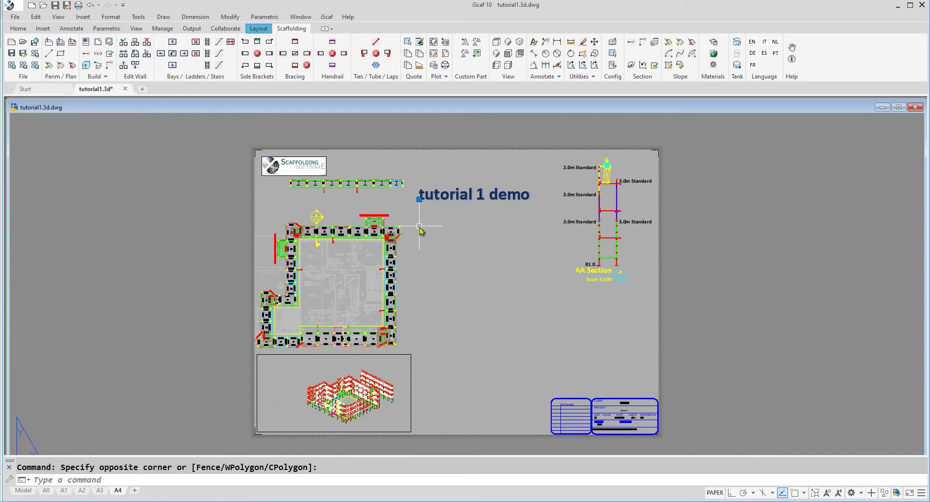
key(Escape)
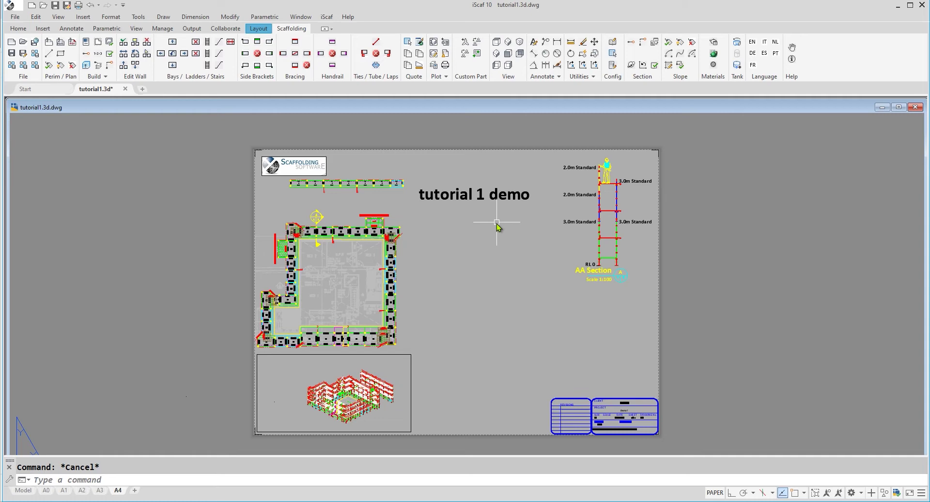
Step: Window-select the 'tutorial 1 demo' text and delete it
click(414, 184)
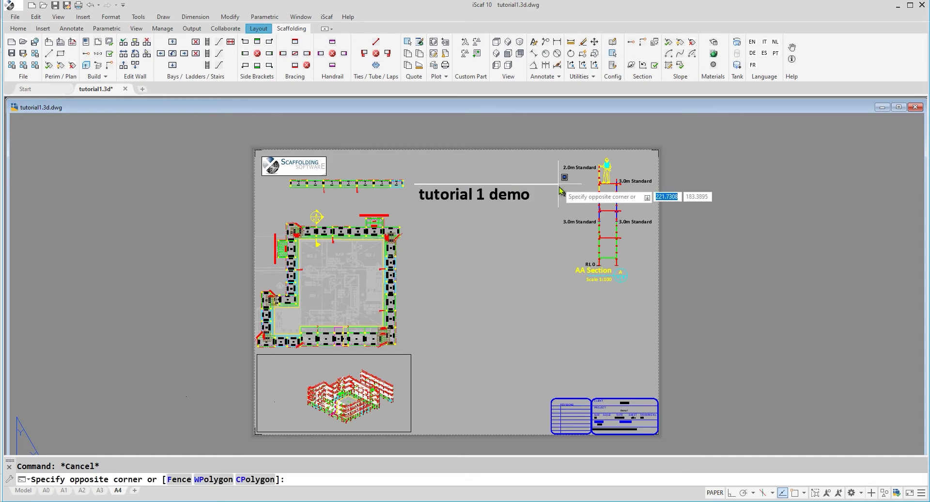
click(534, 215)
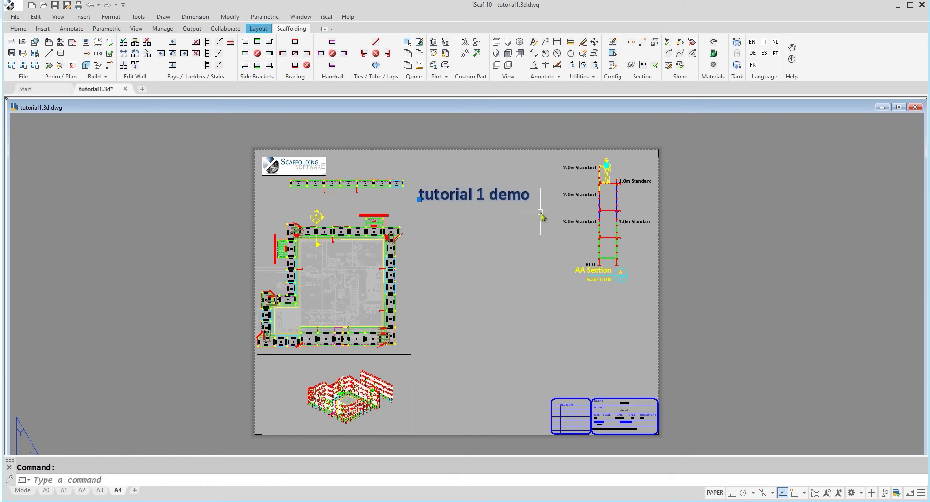
key(Delete)
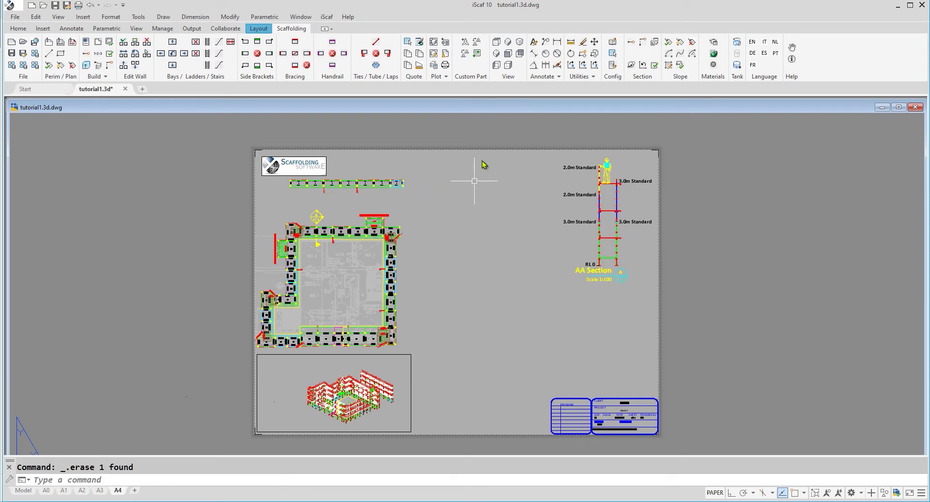
click(546, 43)
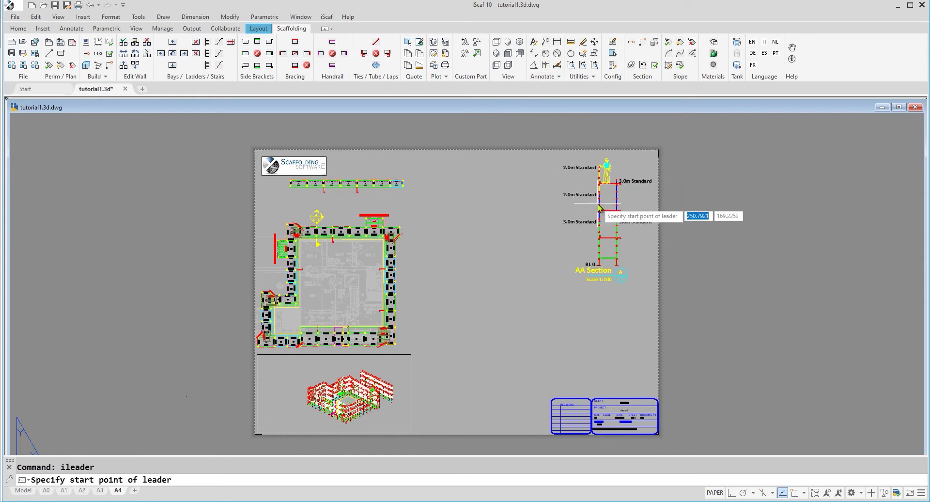
Step: Add a green, curved, 2.0x leader at the AA Section with the Mtext note 'the section'
click(566, 280)
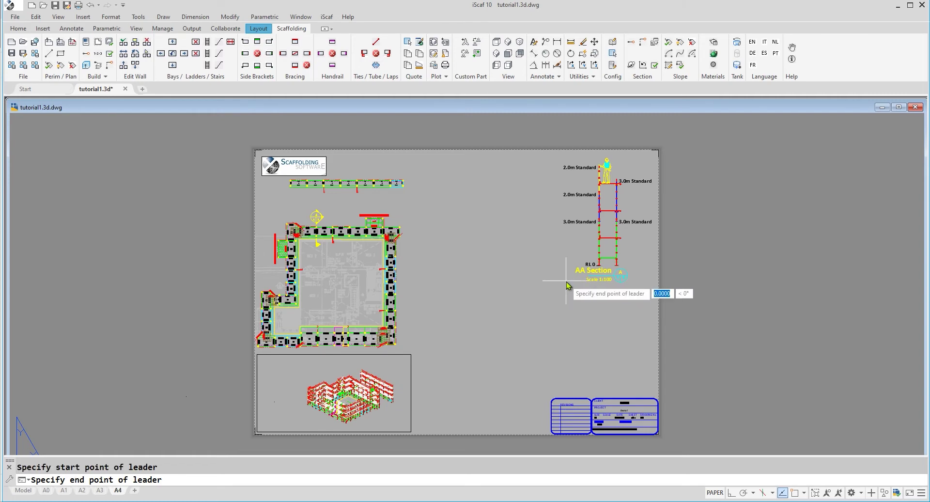
click(535, 318)
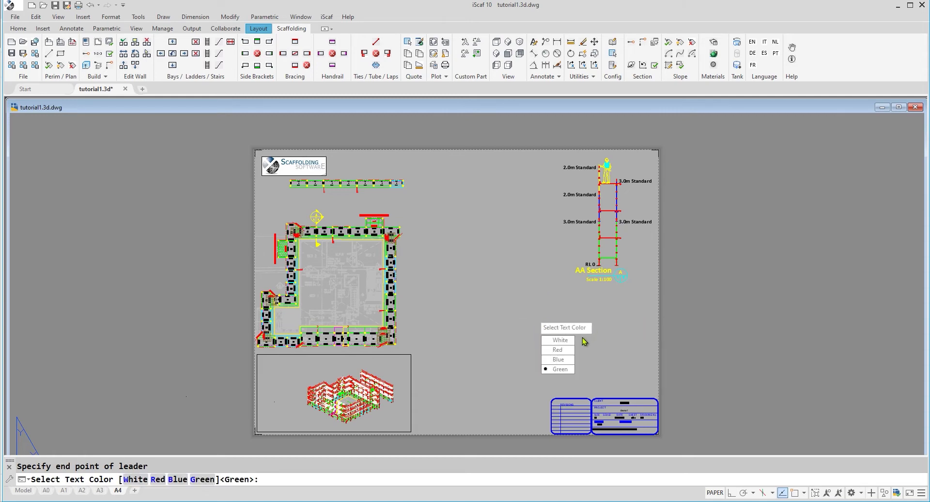
click(558, 370)
click(558, 341)
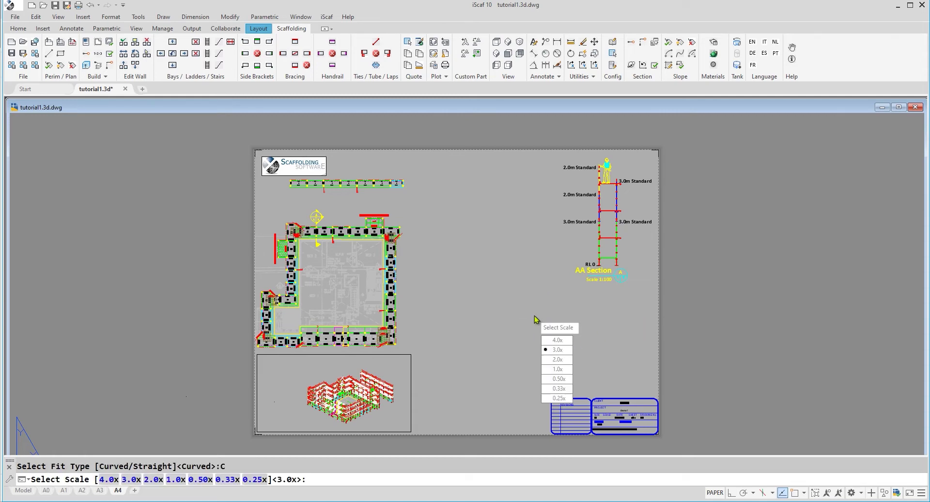
click(558, 359)
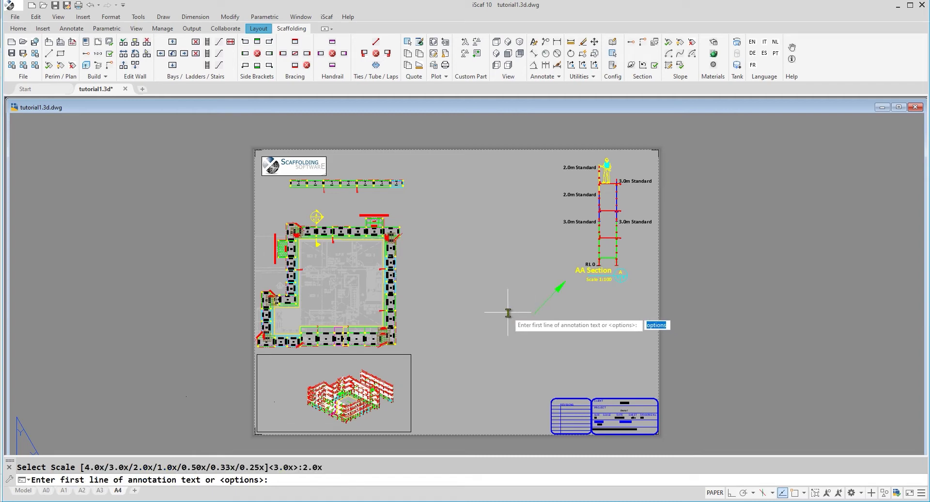
key(Return)
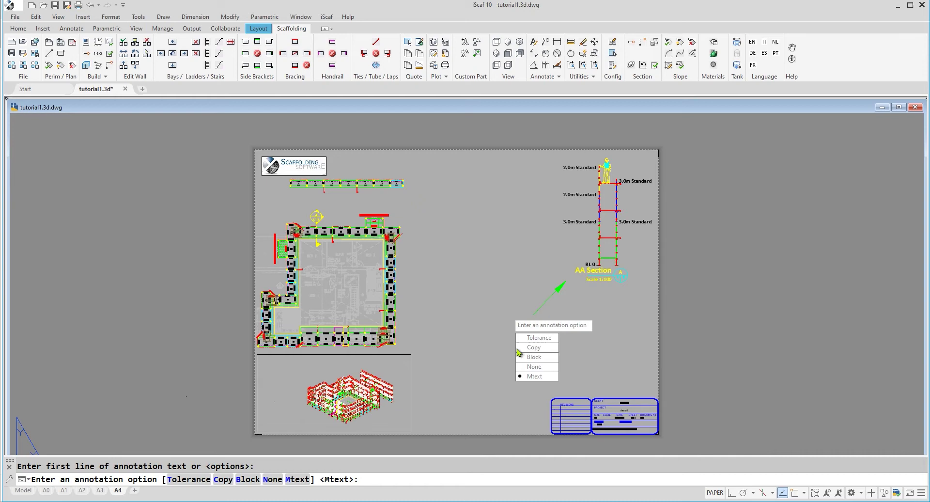
click(528, 376)
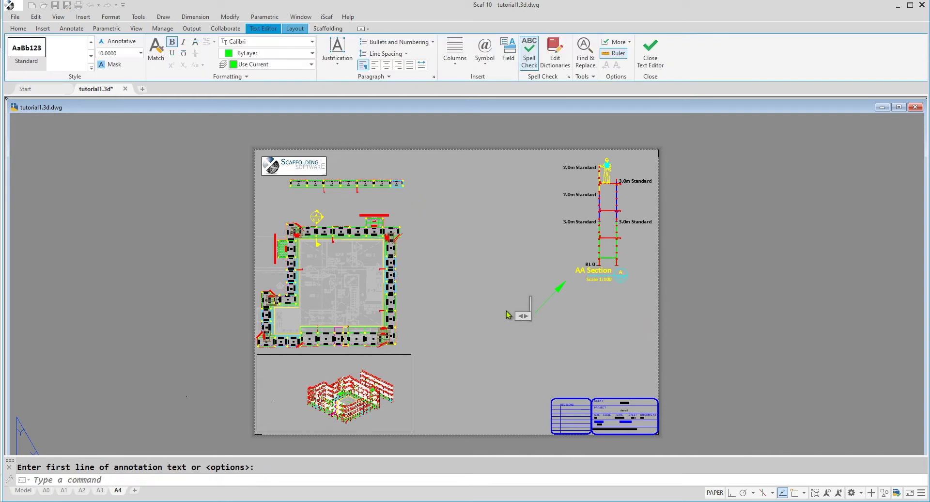
text(the section)
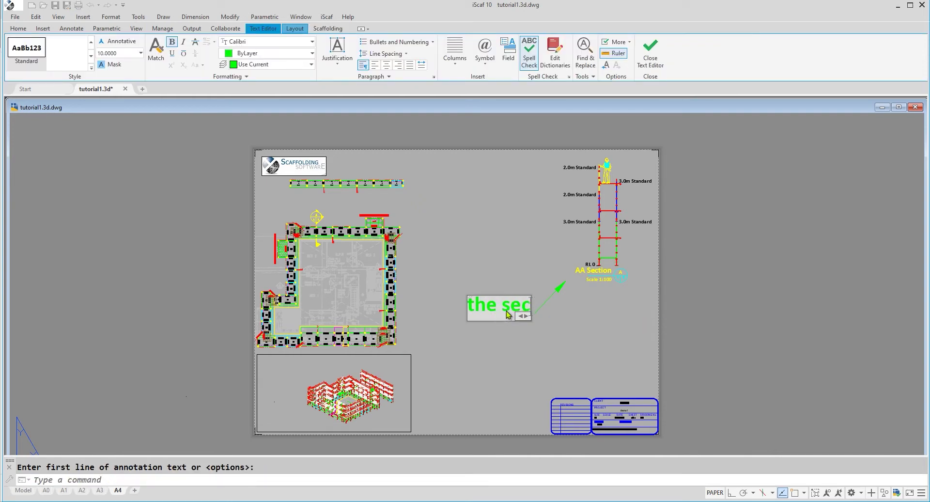
click(596, 322)
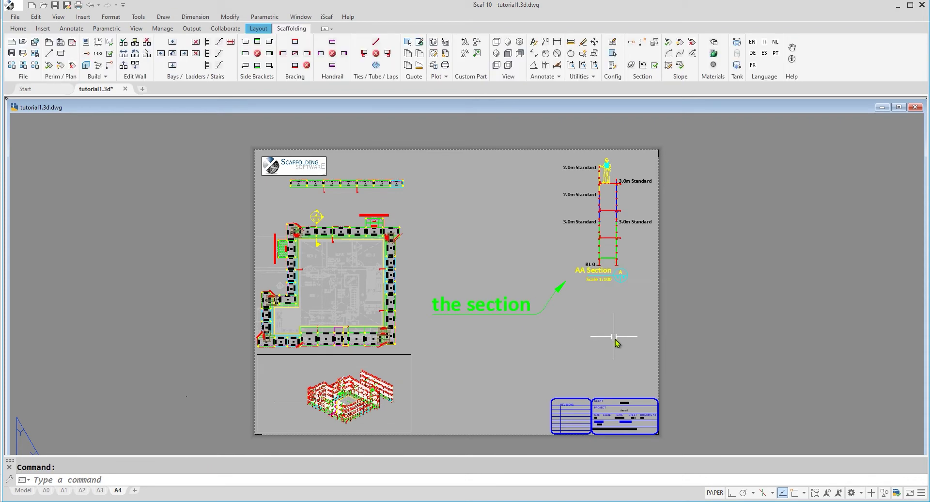
Step: Delete the 'the section' note and its green leader line
click(423, 286)
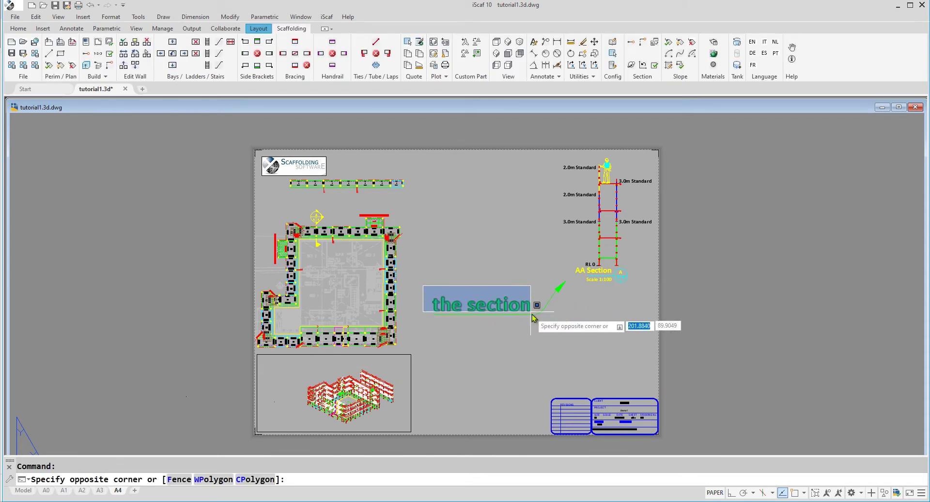
click(533, 318)
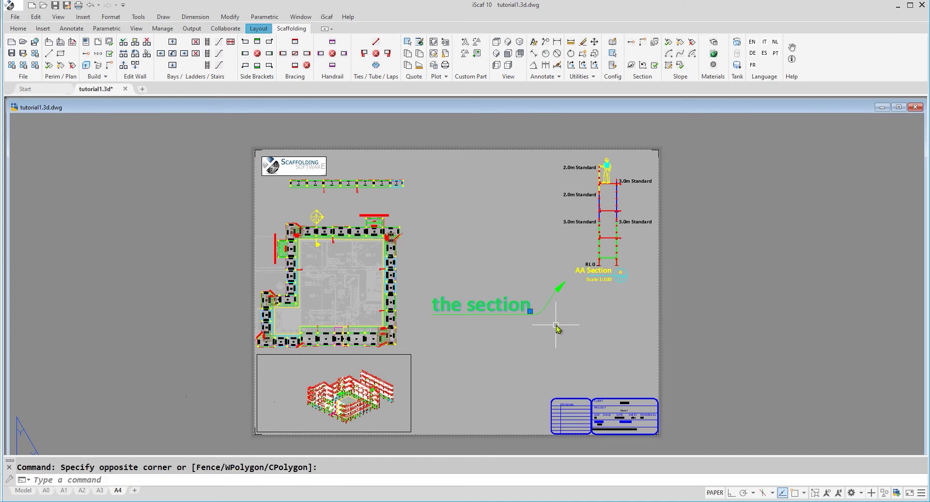
key(Delete)
click(540, 304)
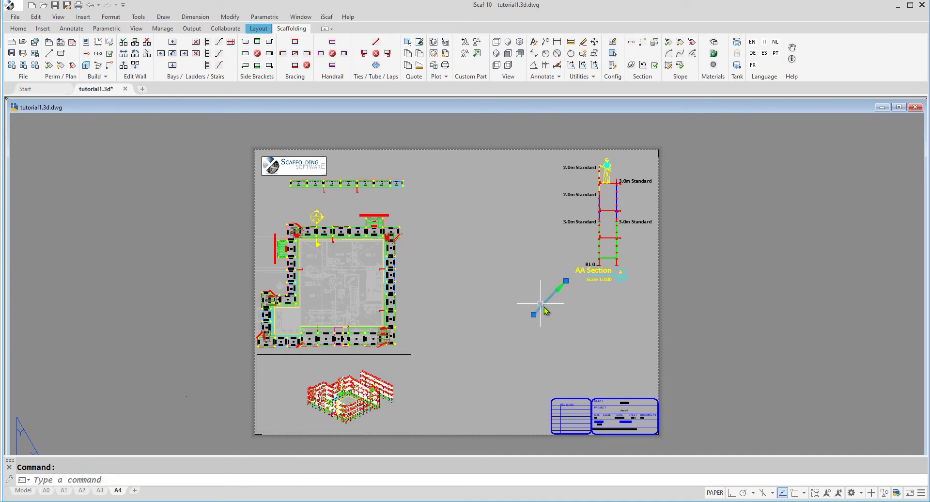
key(Delete)
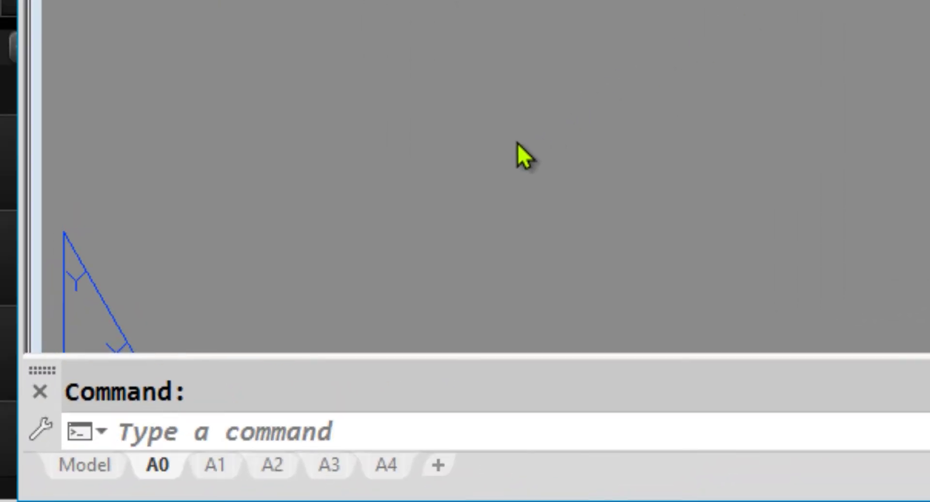
Step: Switch to the Model tab and cancel any pending command
click(85, 465)
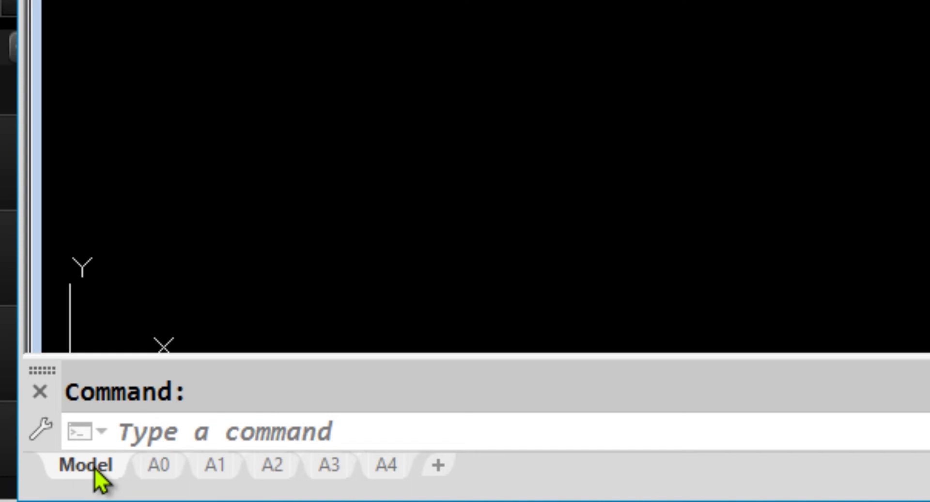
key(Escape)
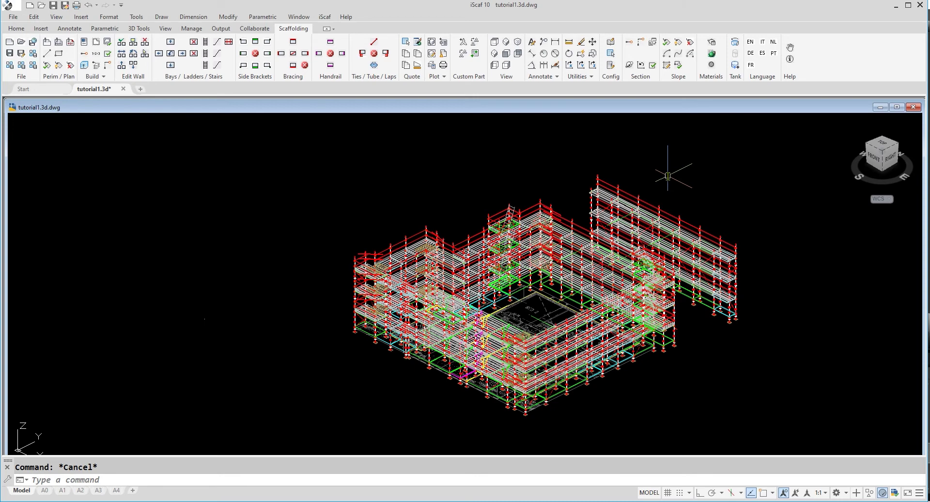
Step: Pan and zoom in on the upper levels of the 3D scaffold
middle_drag(543, 184, 488, 146)
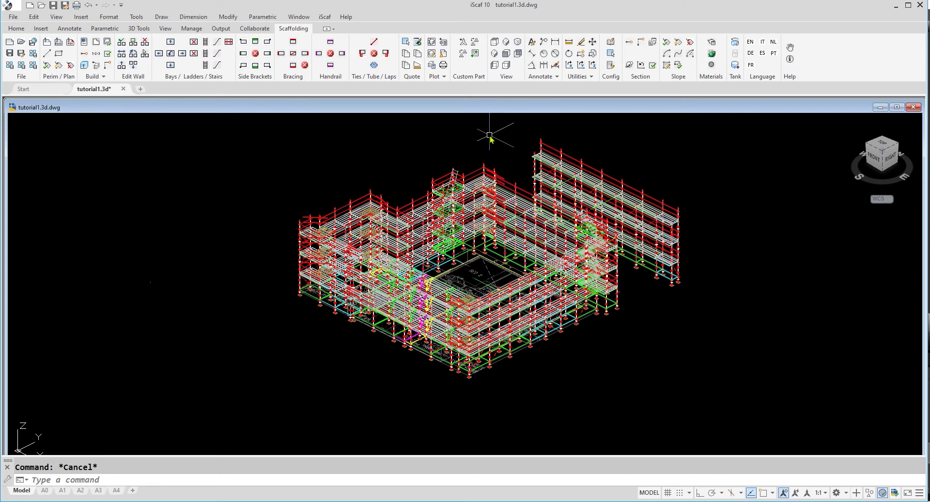
scroll(491, 140, up, 3)
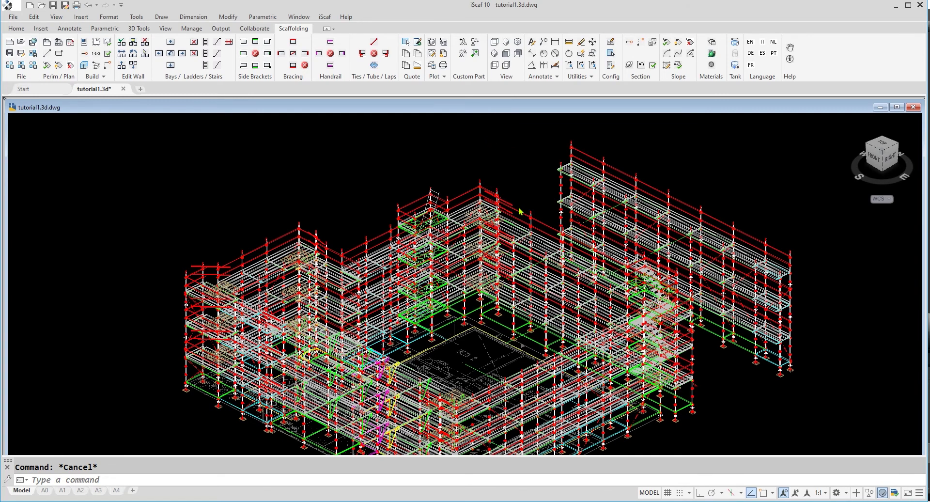
scroll(520, 211, up, 3)
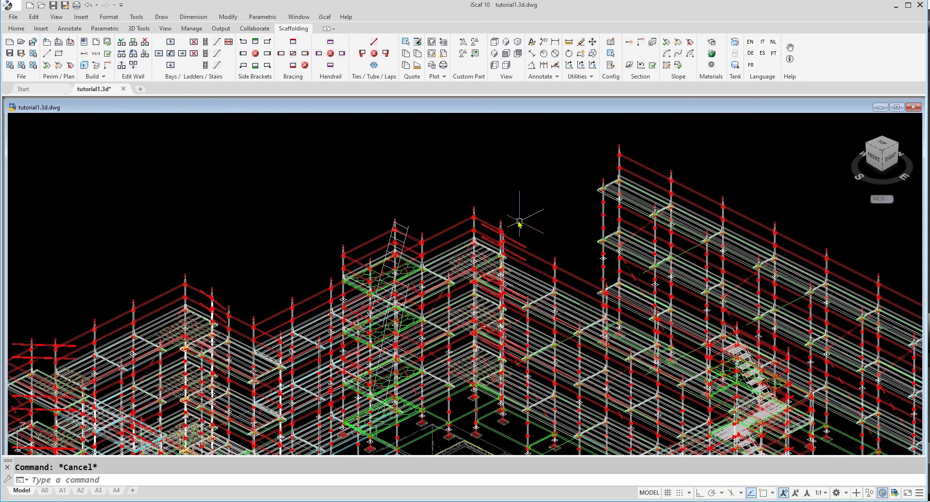
scroll(517, 221, up, 2)
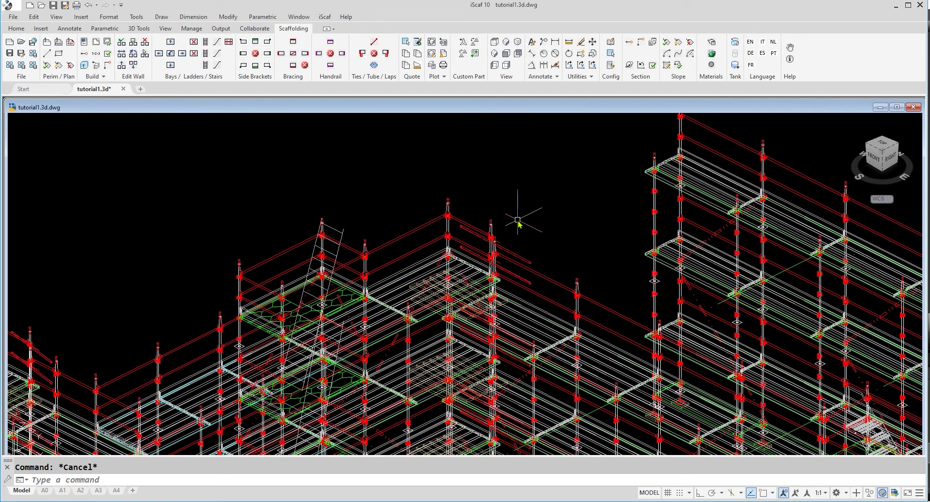
scroll(517, 221, up, 2)
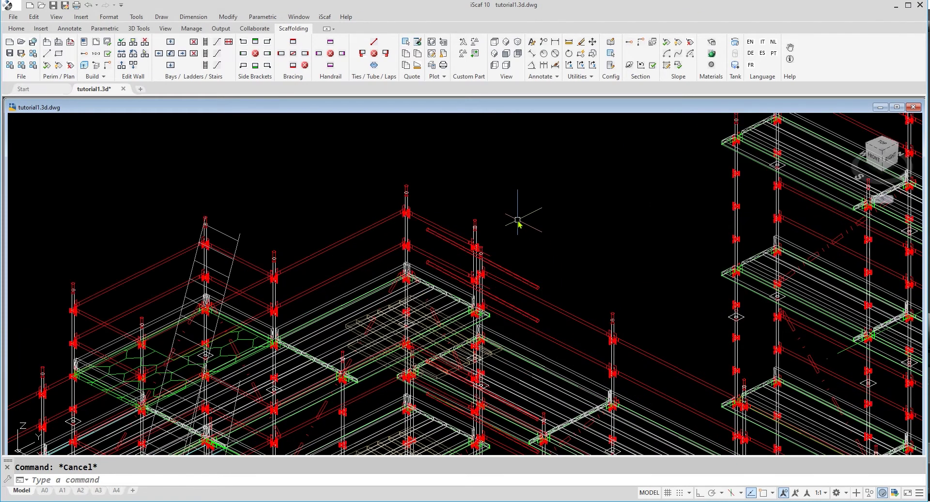
scroll(492, 262, down, 1)
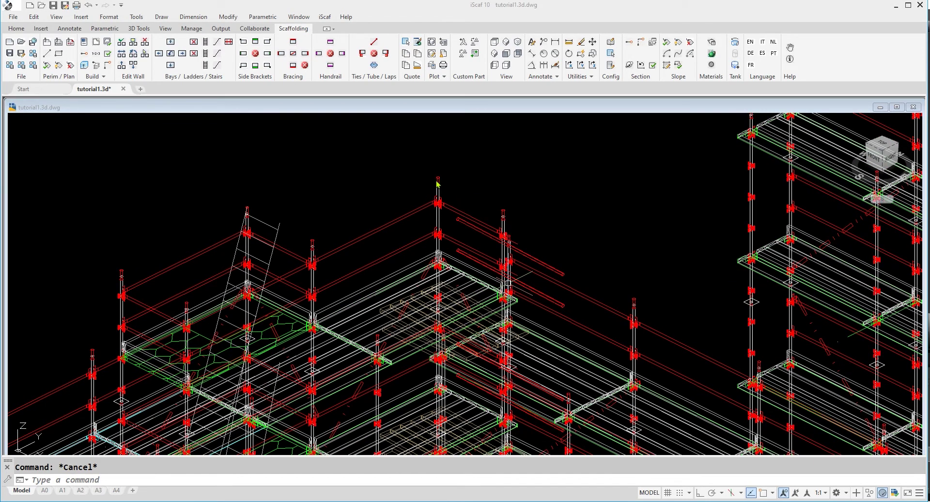
Step: Quote the top guard rail parts: two LED12 Guard Rail Ledger 1200s and one STAN30 Standard 3000
click(418, 41)
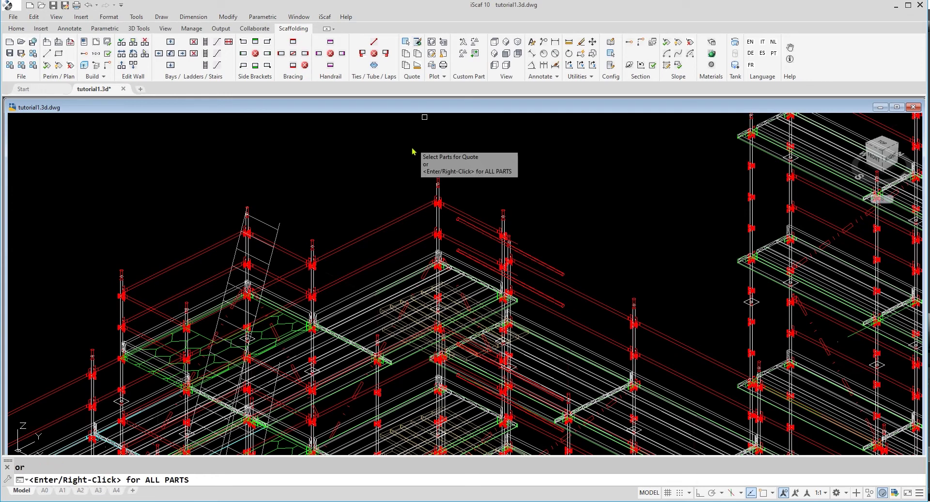
click(427, 189)
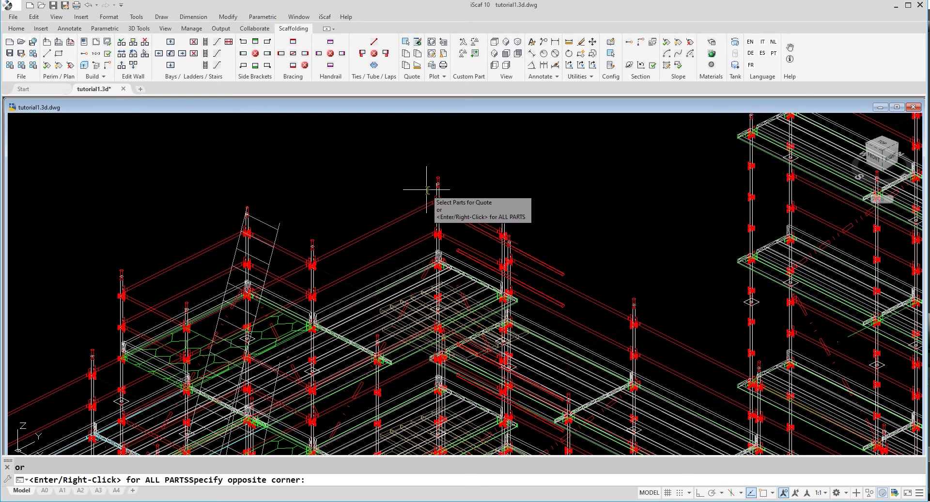
click(513, 267)
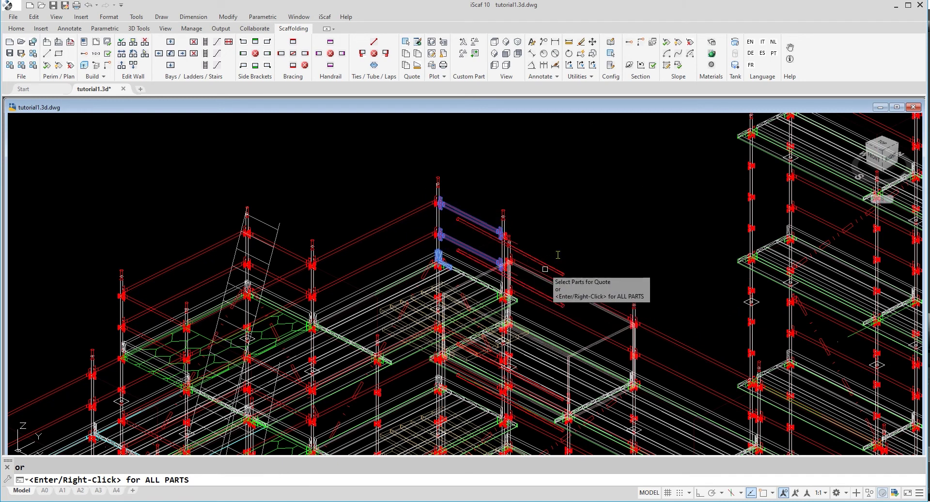
scroll(750, 181, up, 5)
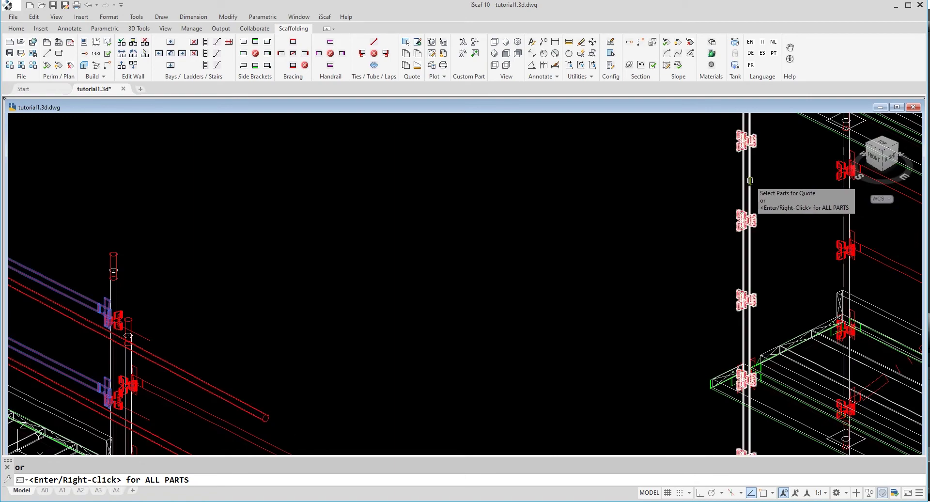
scroll(749, 192, down, 6)
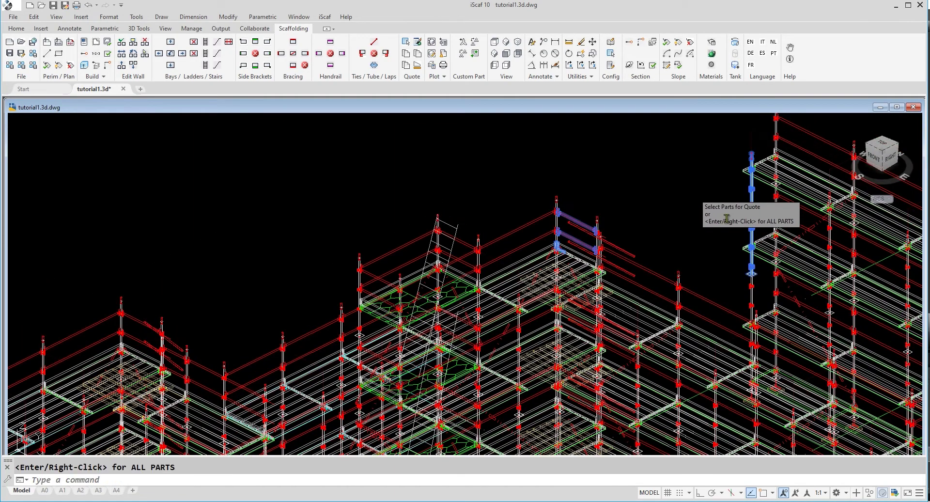
right_click(726, 219)
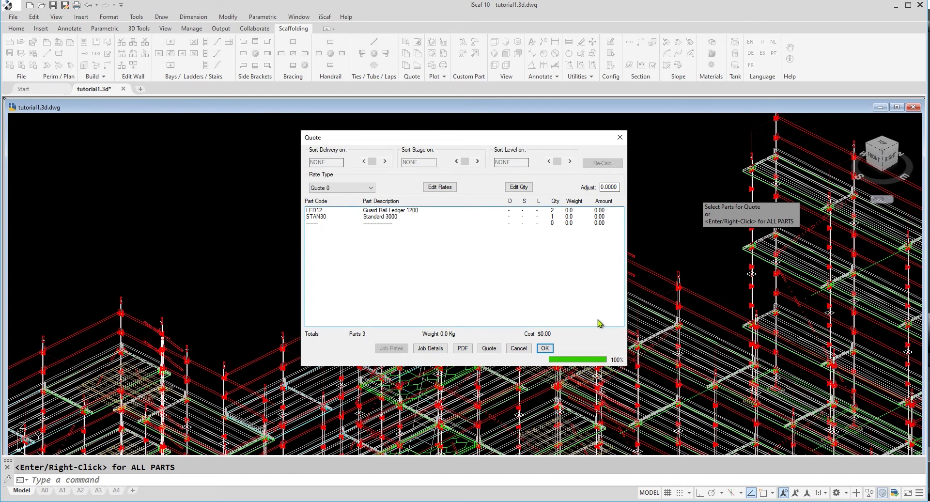
click(543, 351)
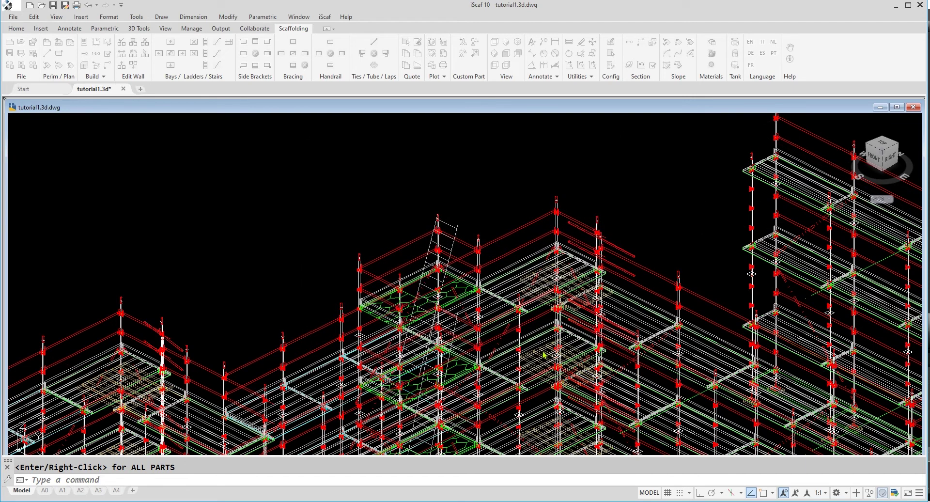
key(Return)
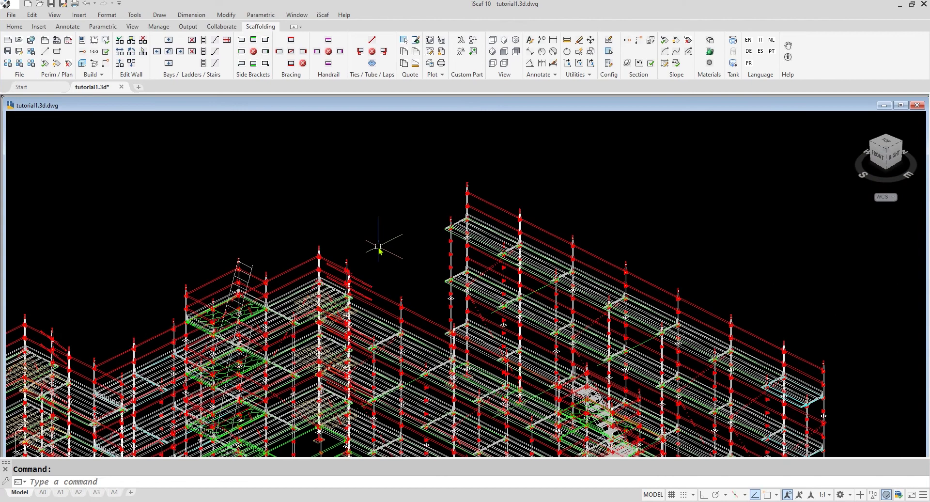
Step: Pan, zoom and orbit to a low side elevation showing the stair tower, ladders and the separate left scaffold
middle_drag(379, 247, 385, 204)
scroll(405, 165, down, 6)
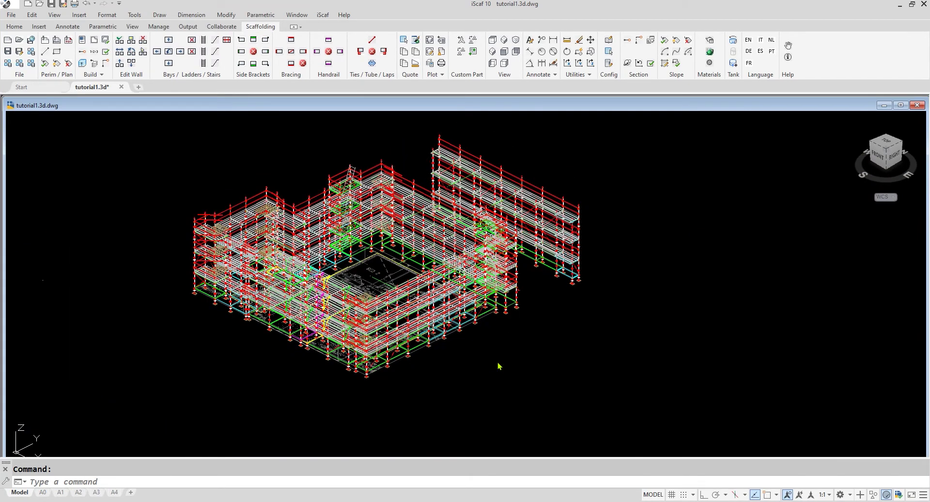
shift+middle_drag(536, 366, 705, 321)
scroll(300, 440, up, 6)
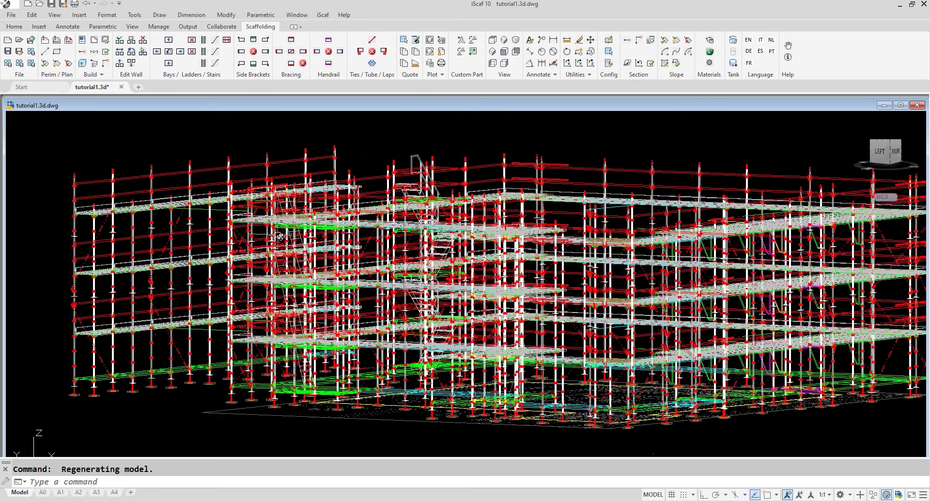
shift+middle_drag(328, 439, 451, 430)
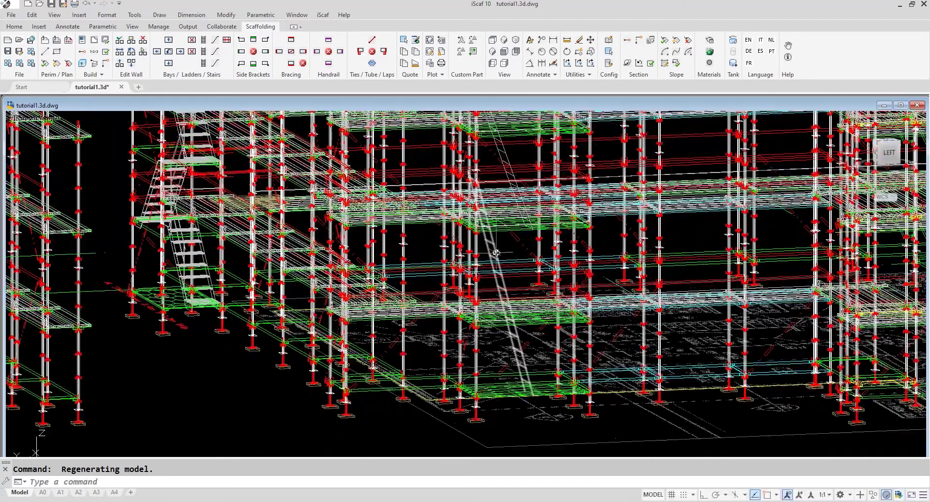
Step: Quote the middle ladder, confirming an Aluminium Ladder 4800 with two double couplers
click(420, 40)
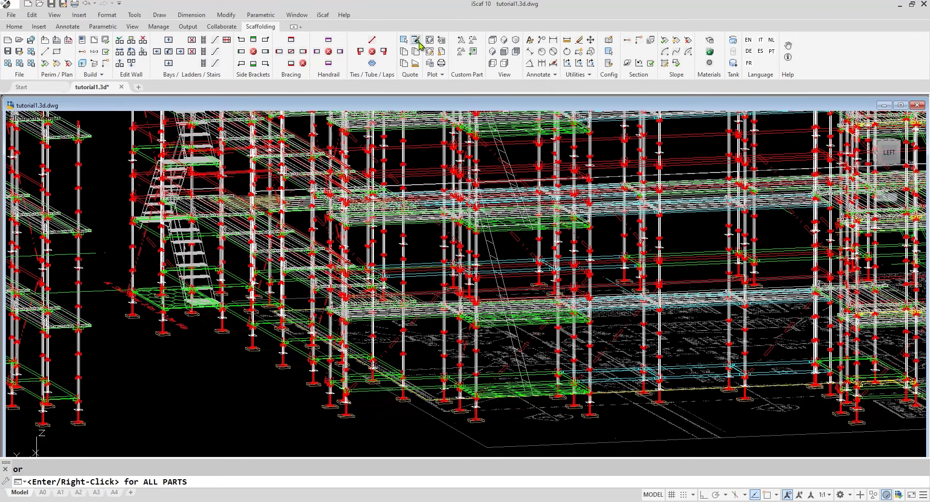
click(495, 251)
key(Return)
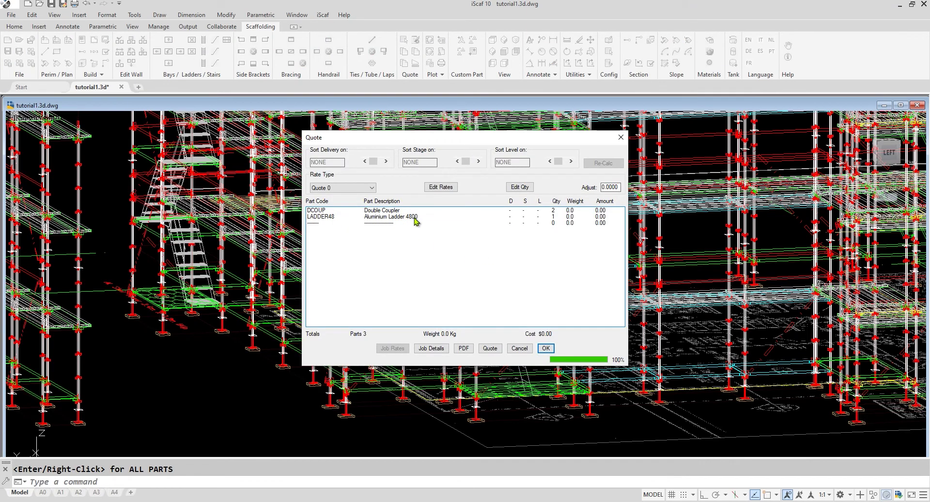
click(546, 348)
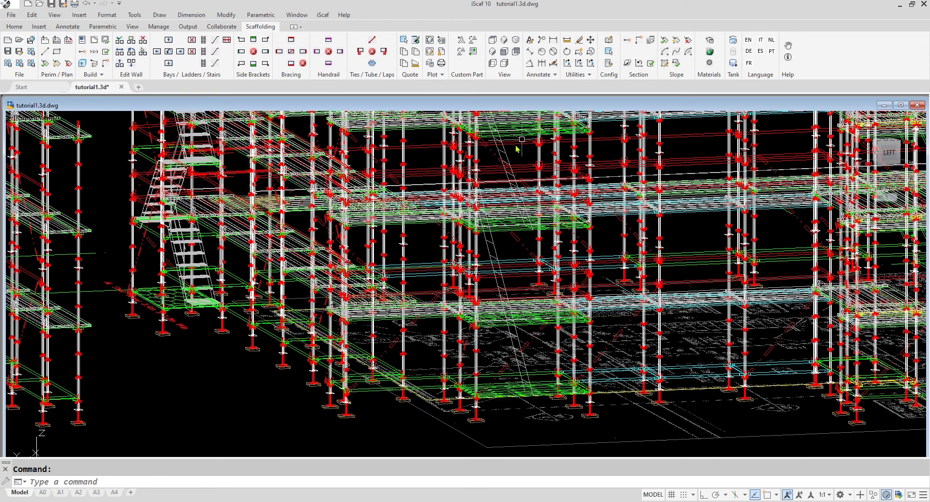
Step: Quote the upper ladder, confirming one LADDER36 Aluminium Ladder 3600 and two DCOUP double couplers
click(415, 40)
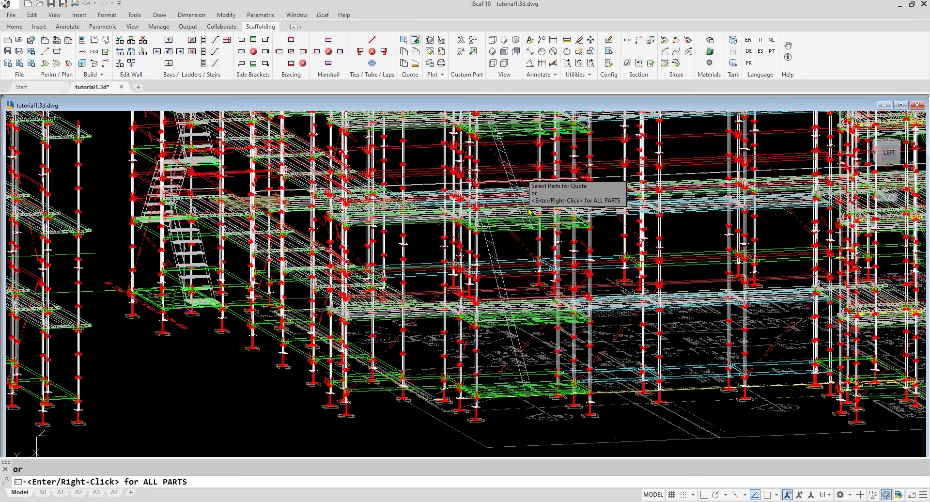
click(507, 154)
key(Return)
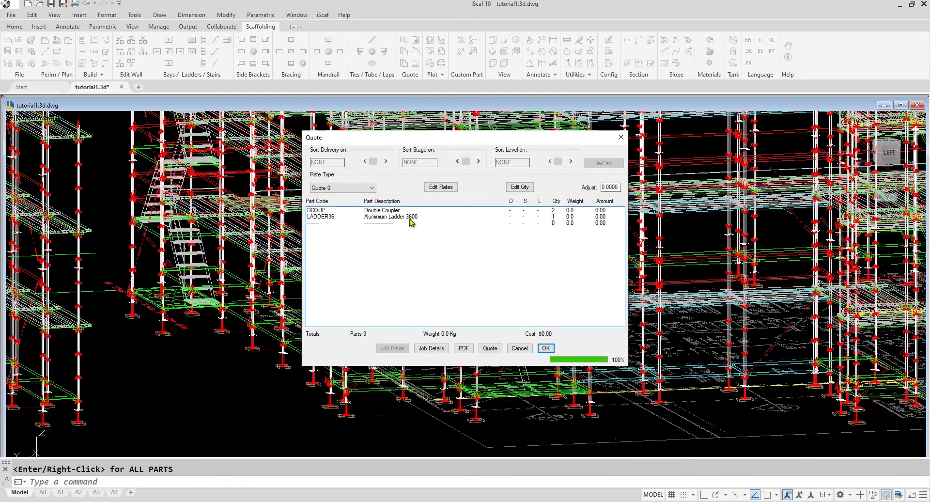
click(546, 348)
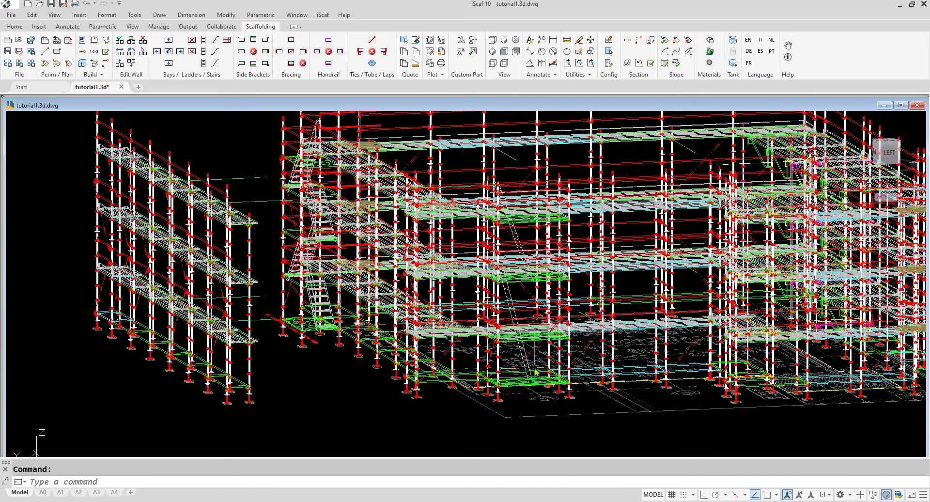
Step: Zoom out to show the whole 3D scaffold model
scroll(536, 372, down, 2)
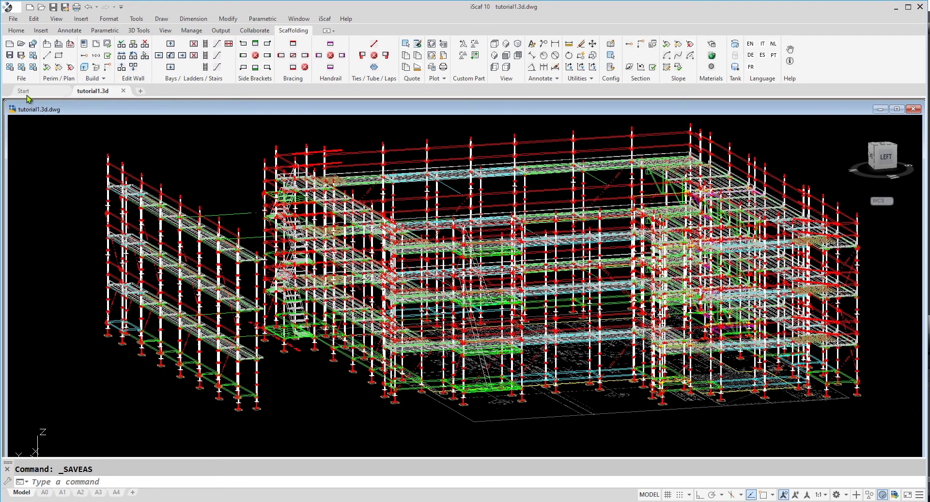
click(20, 55)
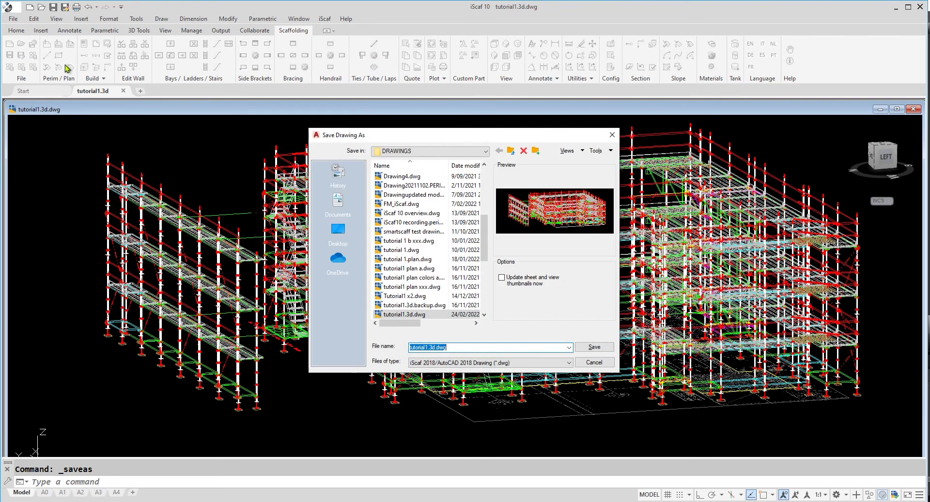
click(613, 135)
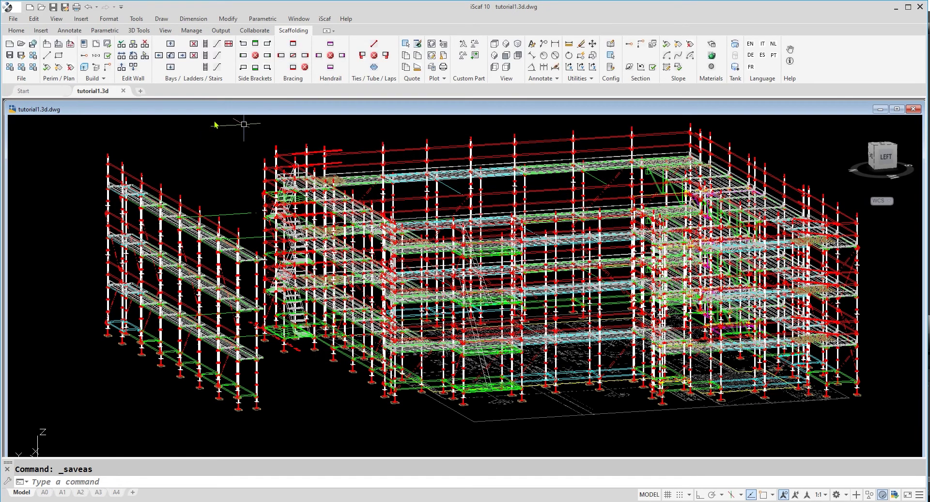